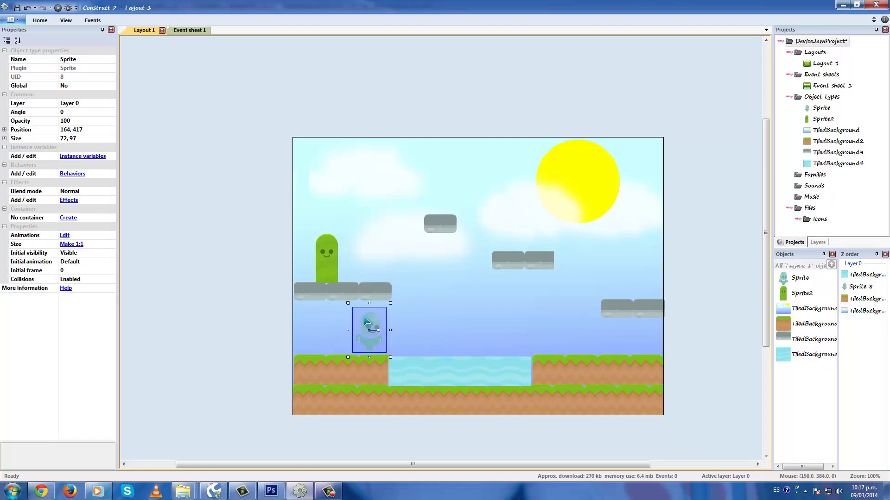
Trim the left edge of the water tile and shorten the left gray platform to 138 wide
left_click(426, 367)
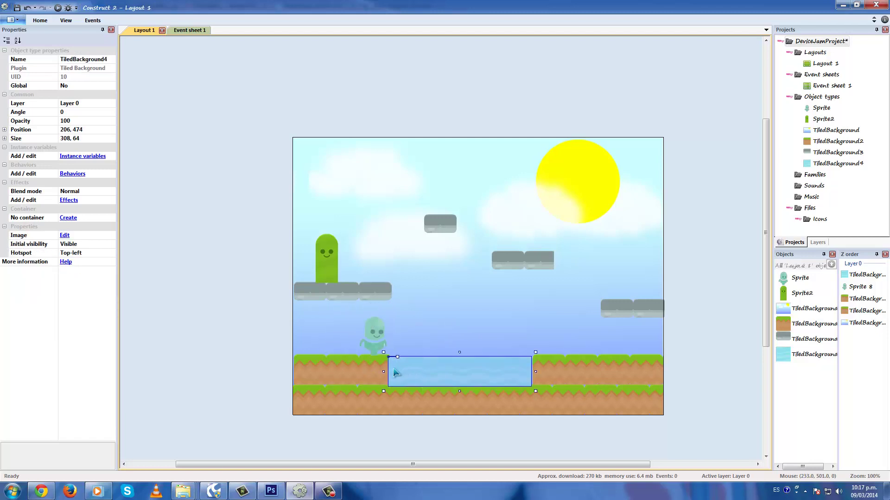
left_click_drag(383, 372, 385, 369)
left_click(359, 291)
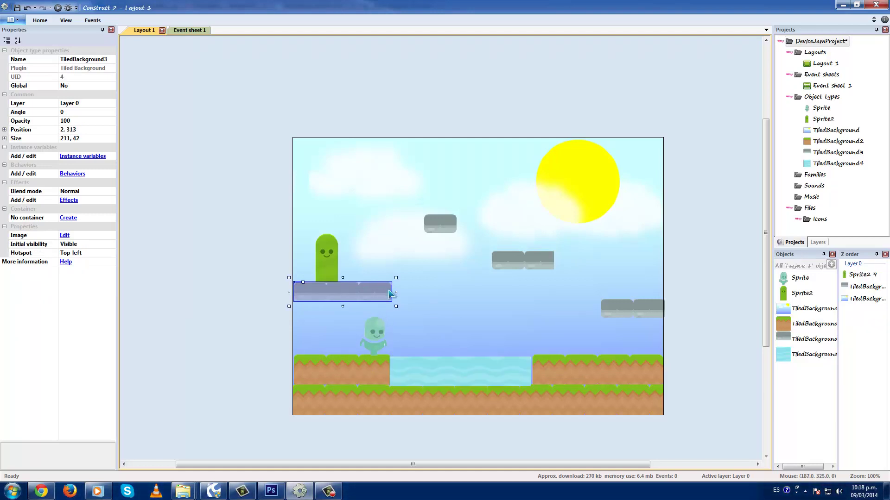
left_click_drag(387, 293, 362, 293)
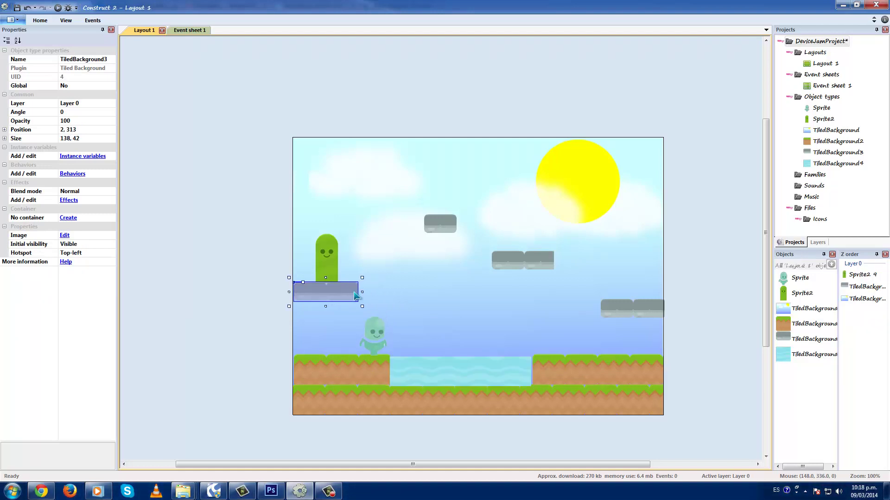
Place a copy of the small 68 × 42 gray platform over the water at about 351, 435
left_click(457, 339)
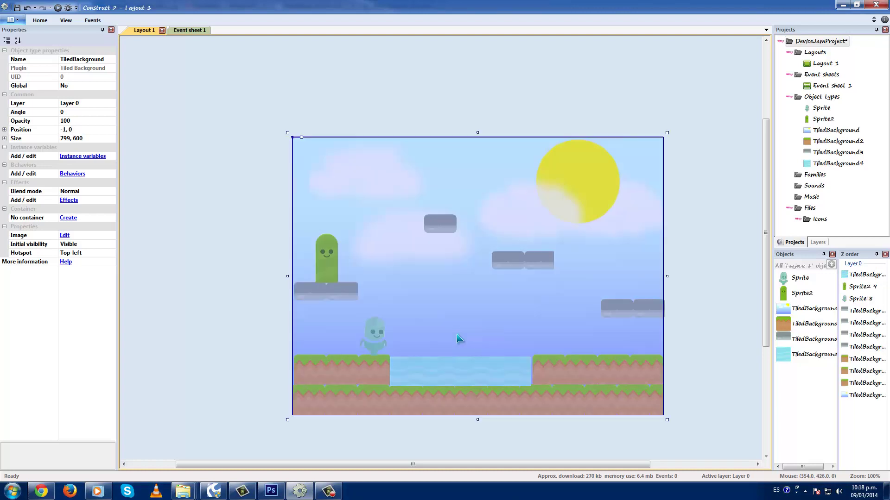
left_click(458, 337)
mouse_move(460, 341)
left_mouse_down()
mouse_move(433, 350)
mouse_move(471, 355)
left_mouse_up()
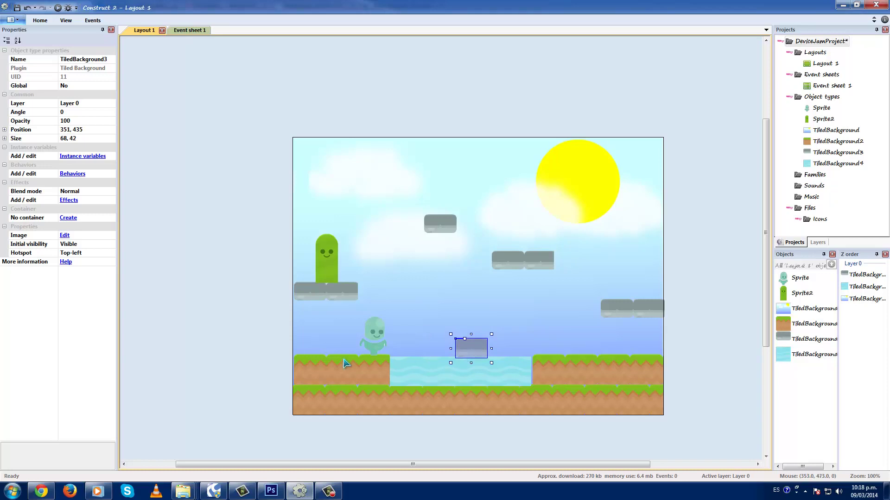
Move the teal character left along the grass to about 51, 425, beneath the left gray platform
left_click(246, 343)
left_click(373, 336)
left_click_drag(373, 336, 317, 334)
left_click(241, 341)
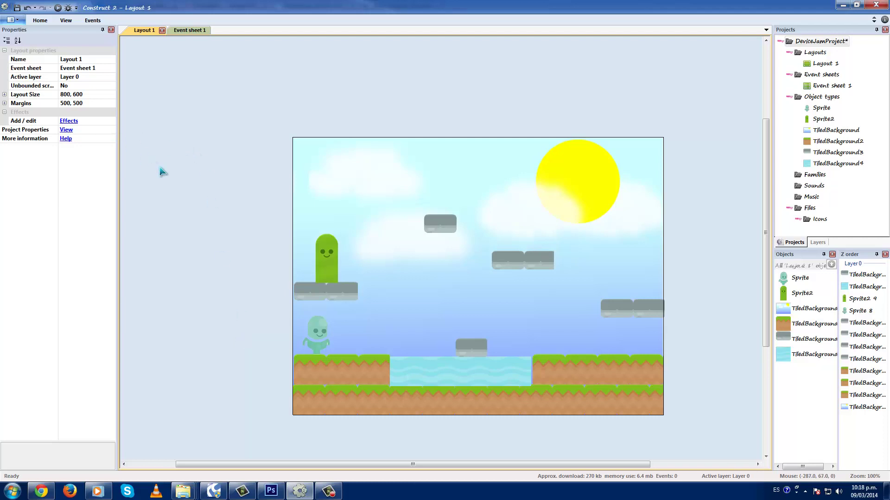
Add a System "On start of layout" event to Event sheet 1
left_click(188, 31)
double_click(170, 77)
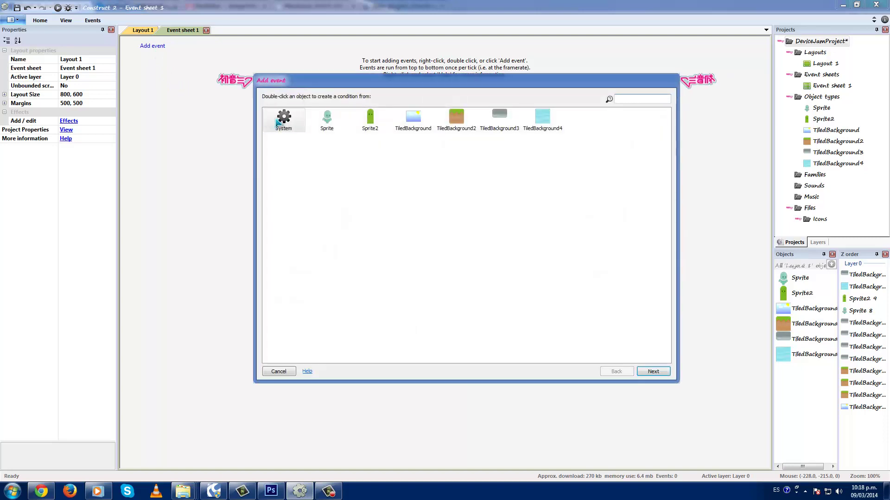
double_click(284, 121)
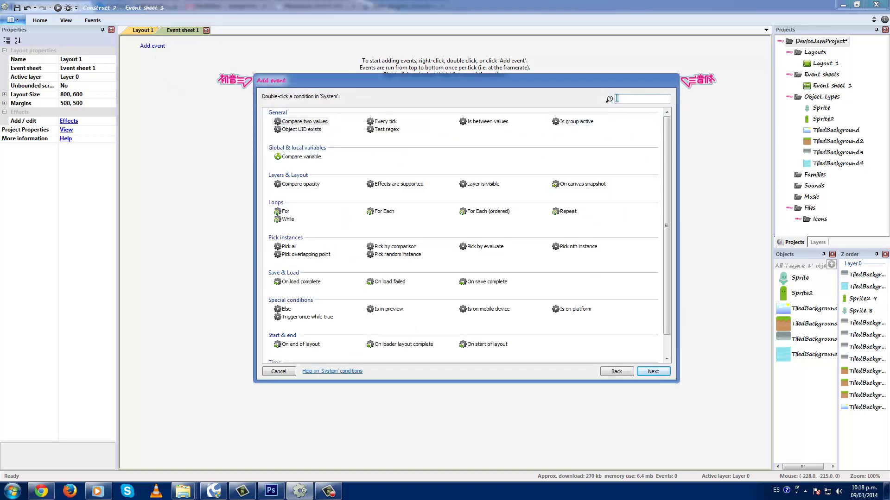
type("on la")
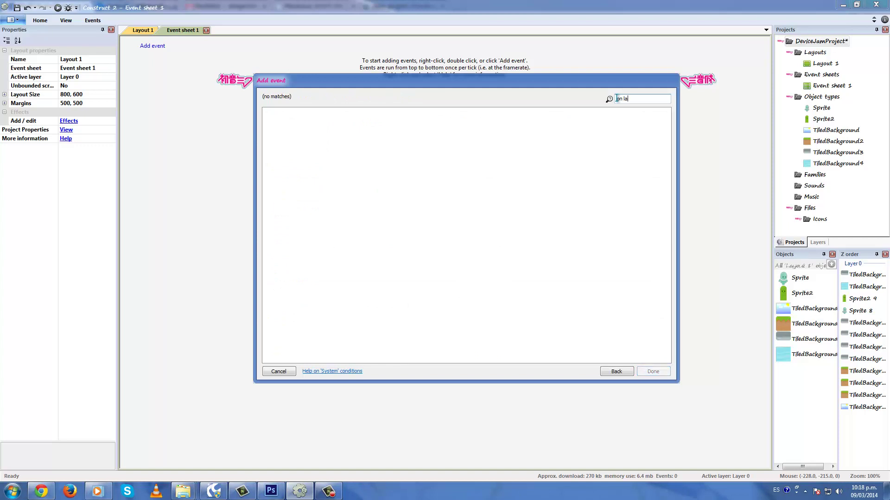
key("BackSpace")
key("BackSpace")
key("BackSpace")
key("BackSpace")
key("BackSpace")
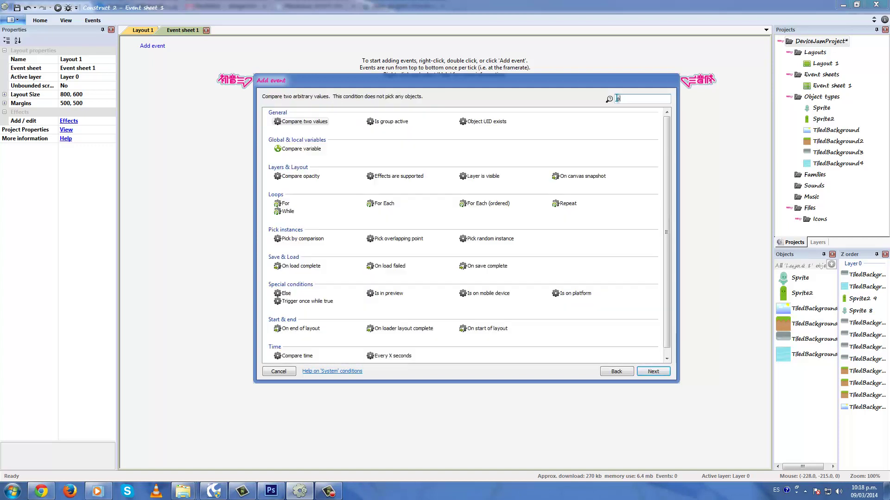
type("star")
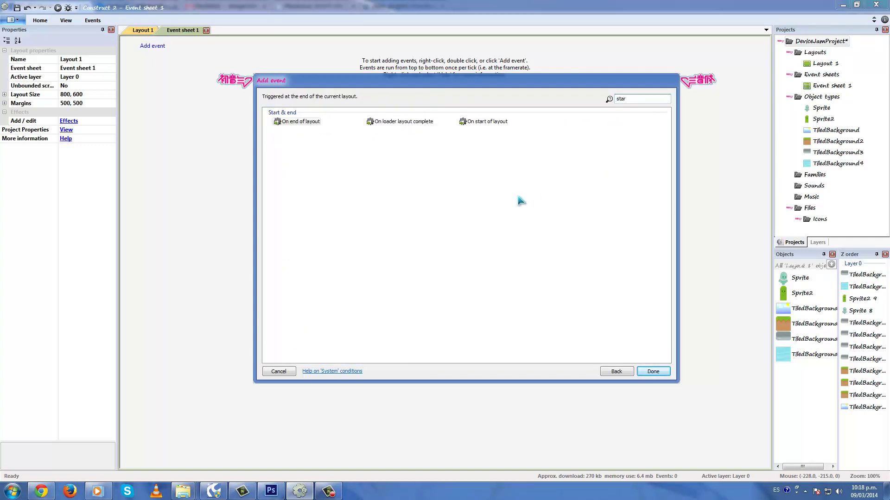
double_click(484, 121)
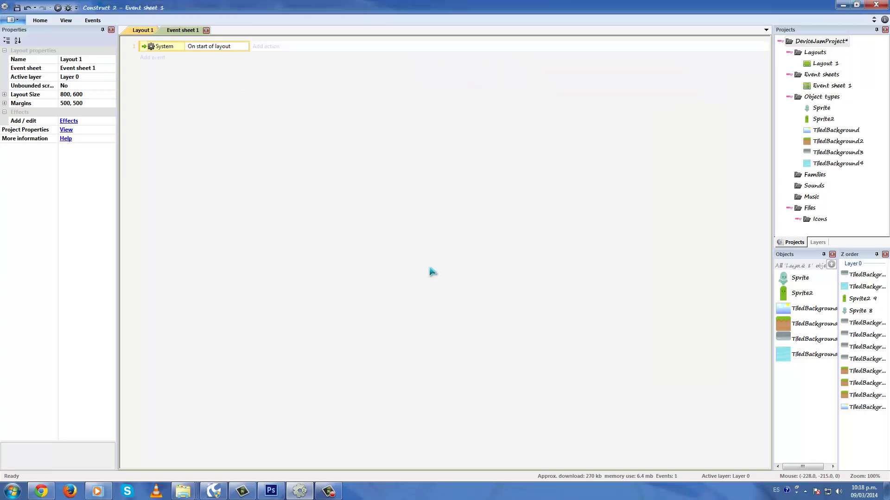
Add a Set animation action for the teal character to the start-of-layout event, playing from the beginning
left_click(266, 46)
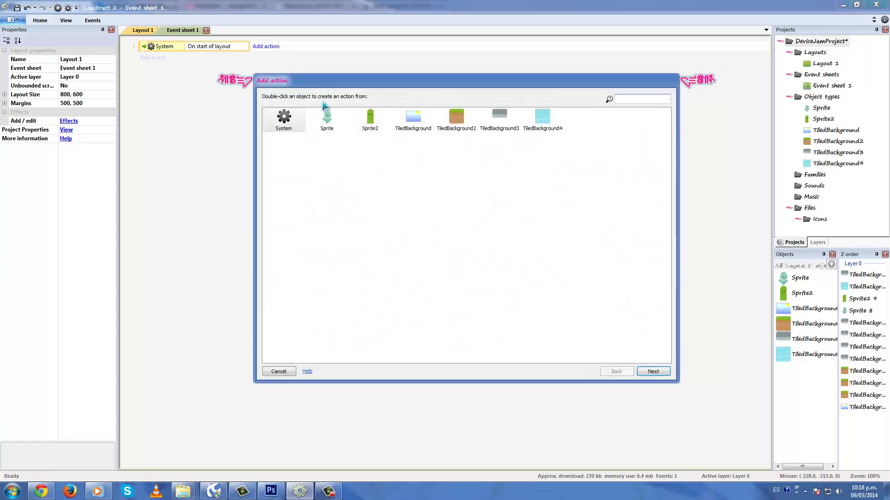
double_click(327, 119)
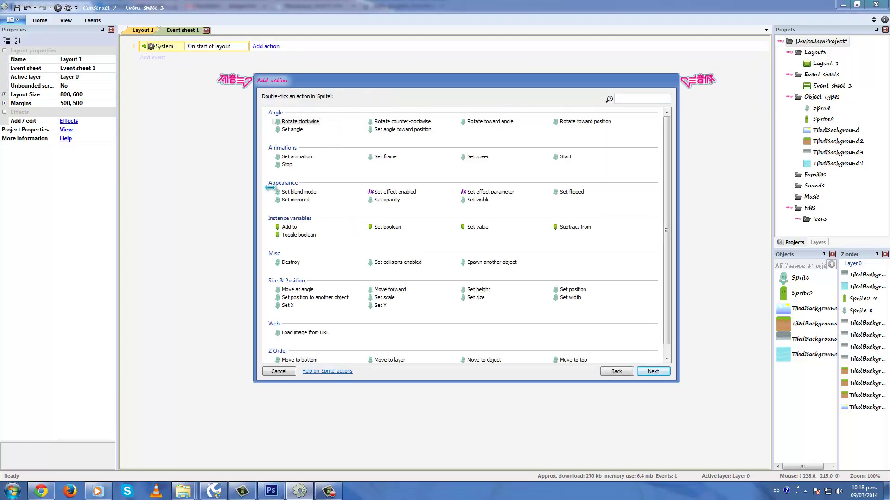
double_click(299, 157)
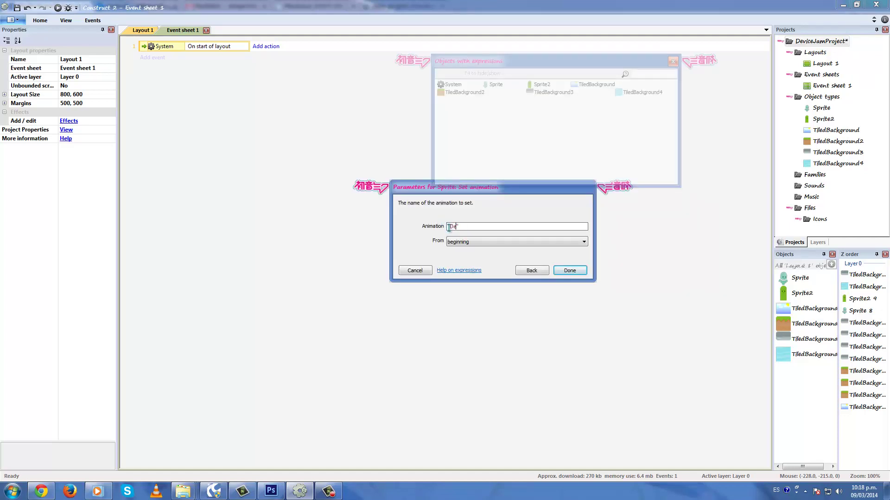
left_click(560, 274)
Return to Layout 1 and add the Solid behavior to the teal character
left_click(142, 30)
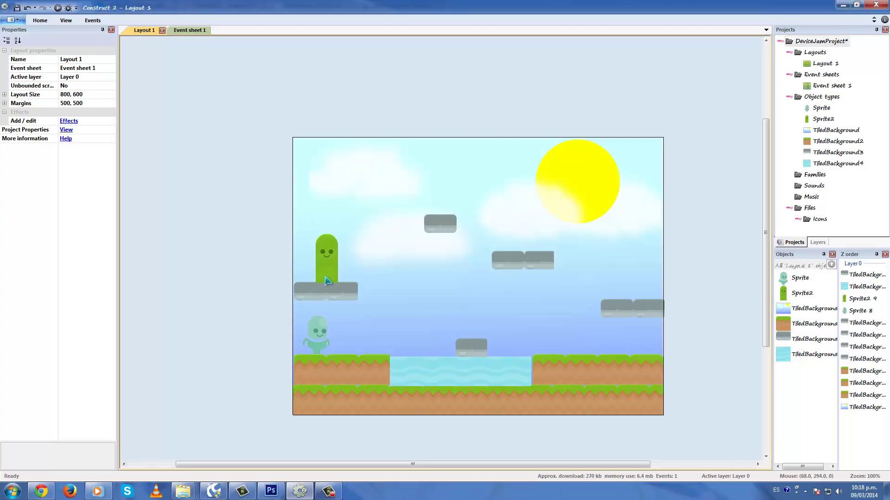
left_click(324, 328)
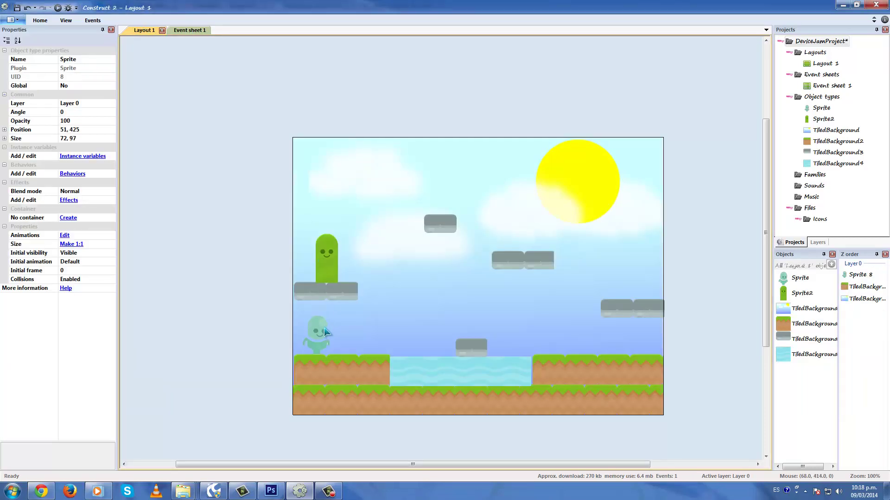
left_click(73, 174)
left_click(377, 196)
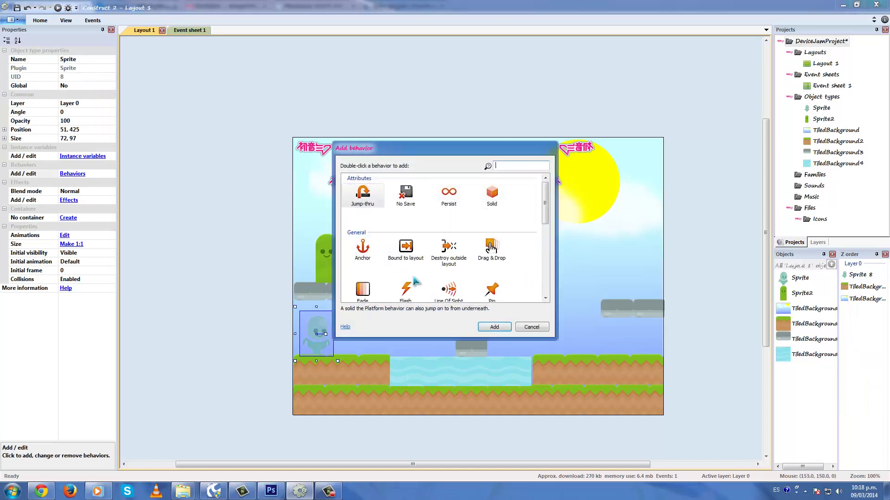
double_click(492, 196)
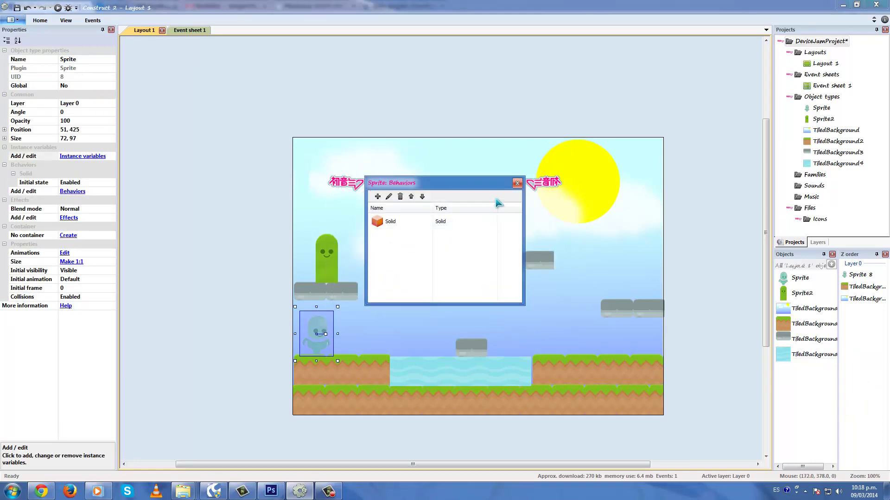
left_click(517, 183)
Add the Solid behavior to the gray platform tiles (TiledBackground3)
left_click(325, 292)
left_click(80, 175)
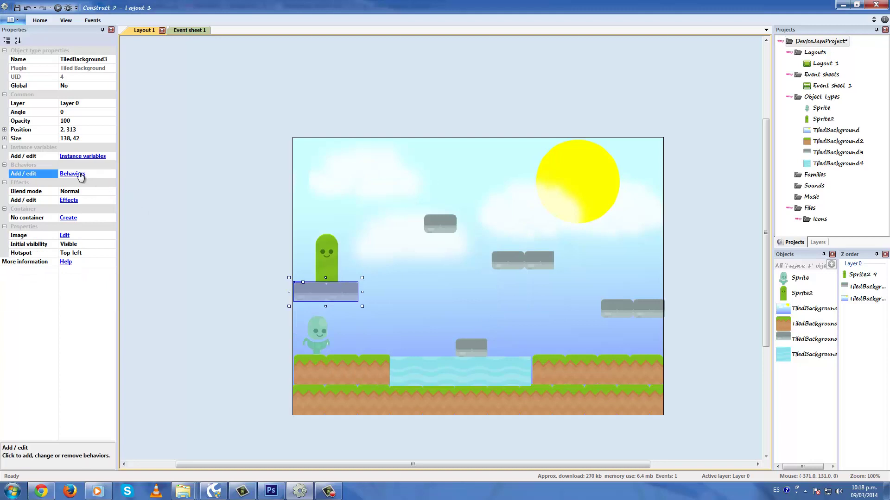
left_click(378, 196)
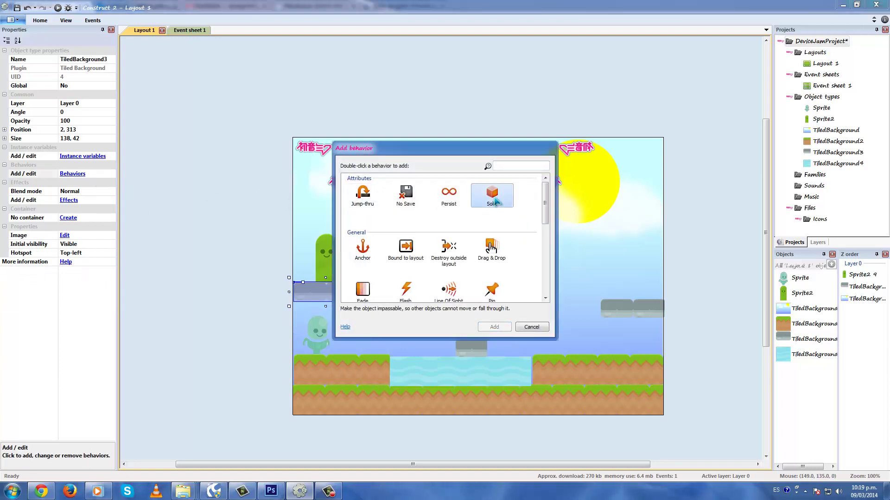
double_click(492, 196)
left_click(517, 183)
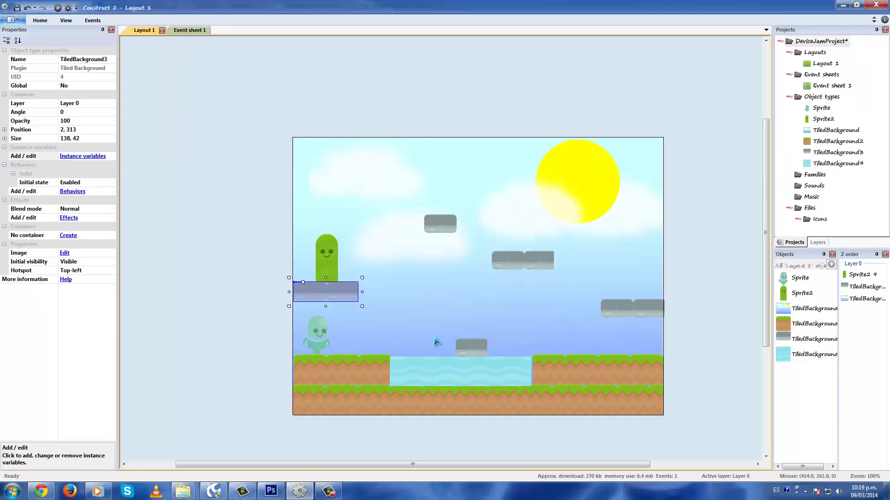
Add the Solid behavior to the grass ground tiles (TiledBackground2) and check the behaviors of the other ground and platform pieces
left_click(366, 371)
left_click(67, 175)
left_click(377, 196)
double_click(492, 196)
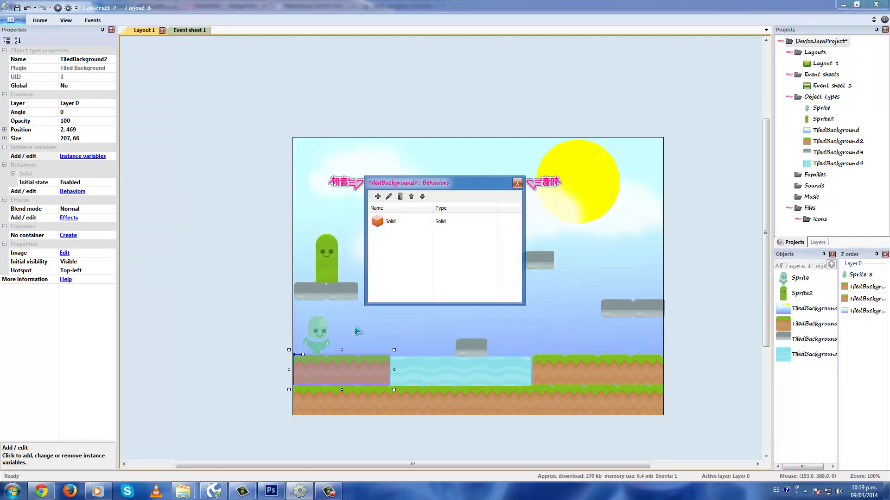
left_click(323, 335)
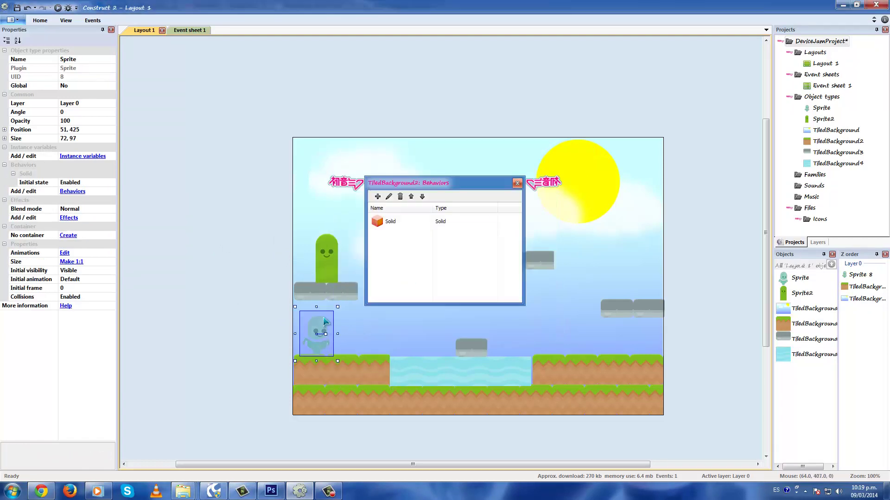
left_click(517, 183)
left_click(335, 295)
left_click(324, 392)
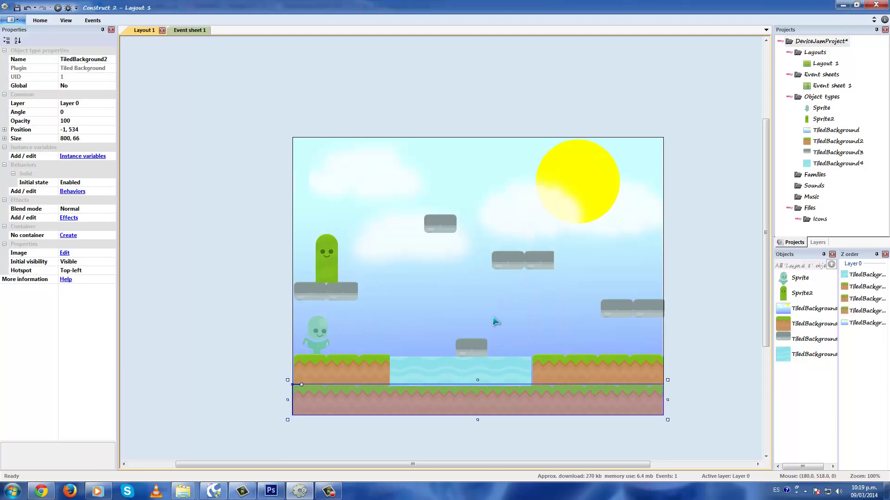
left_click(478, 345)
left_click(560, 366)
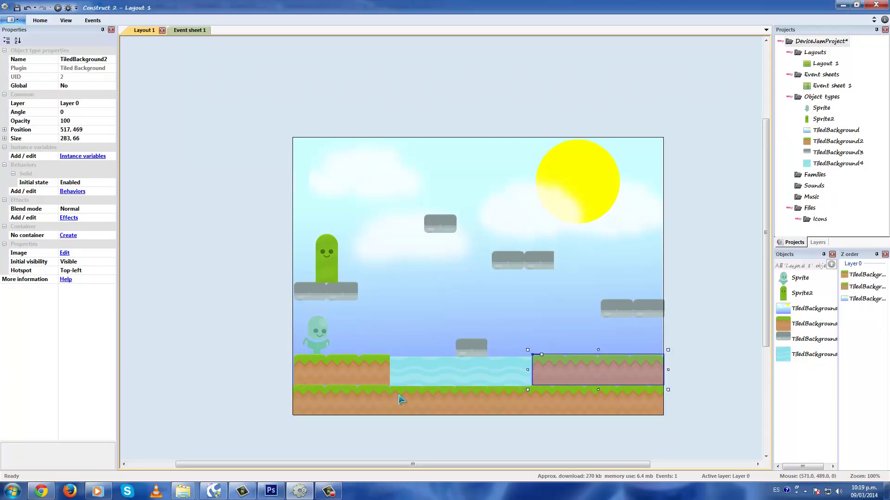
Add the Platform movement behavior to the teal character
left_click(304, 332)
left_click(73, 191)
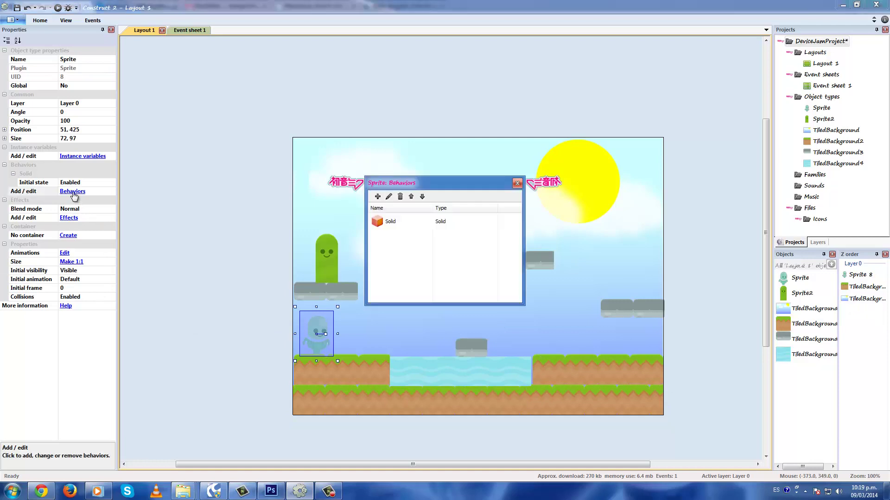
left_click(376, 197)
left_click_drag(543, 205, 559, 266)
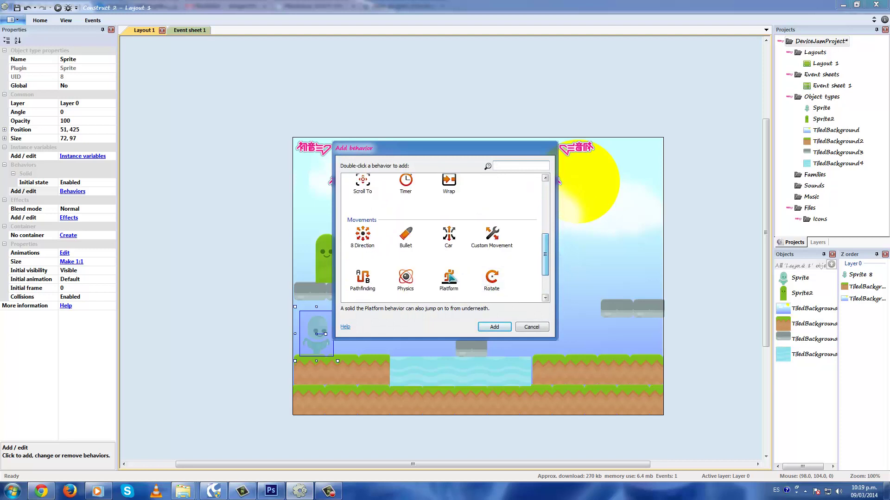
double_click(450, 276)
left_click(518, 184)
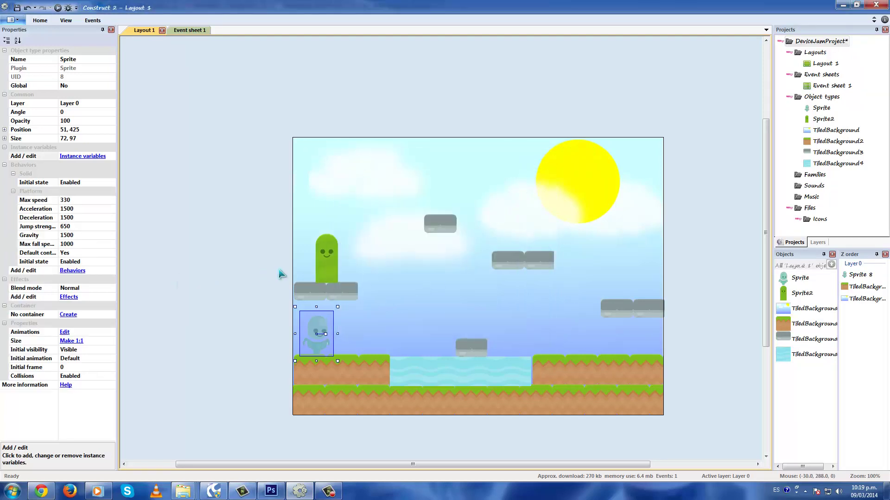
left_click(326, 260)
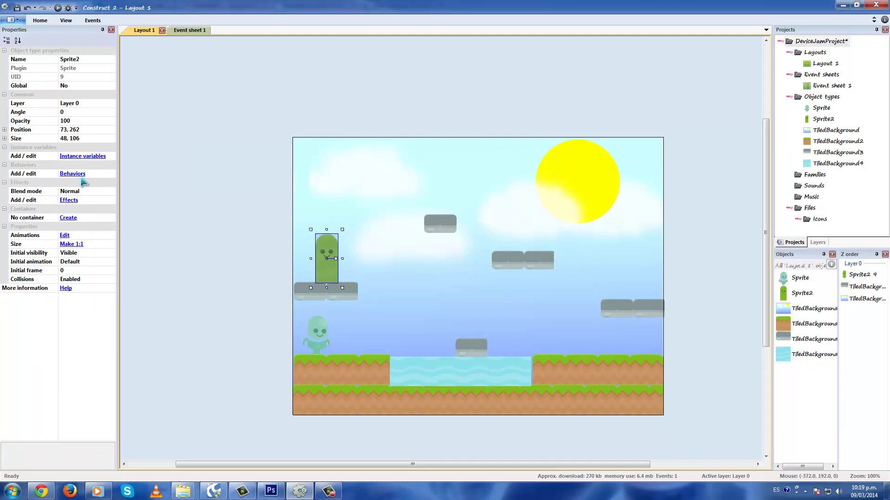
left_click(226, 227)
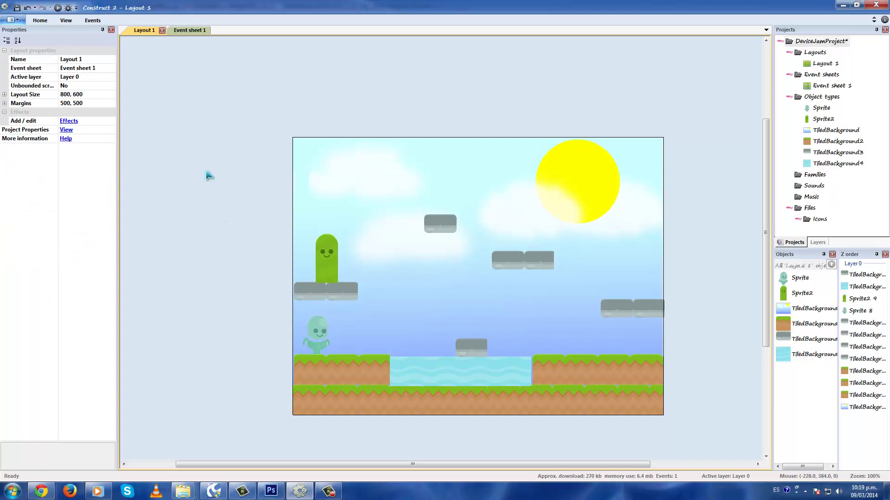
left_click(319, 341)
left_click(342, 387)
Add the Sine behavior to the small gray platform floating just above the water
left_click(463, 351)
left_click(67, 192)
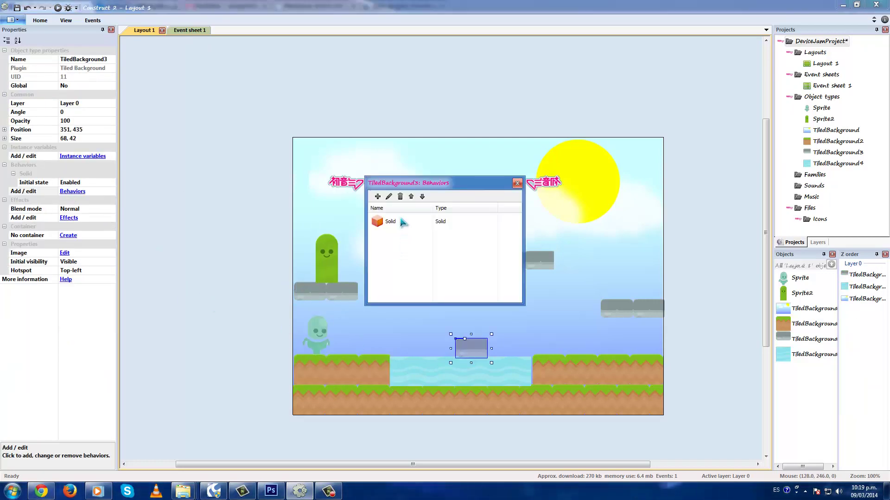
left_click(377, 197)
left_click_drag(547, 215, 548, 280)
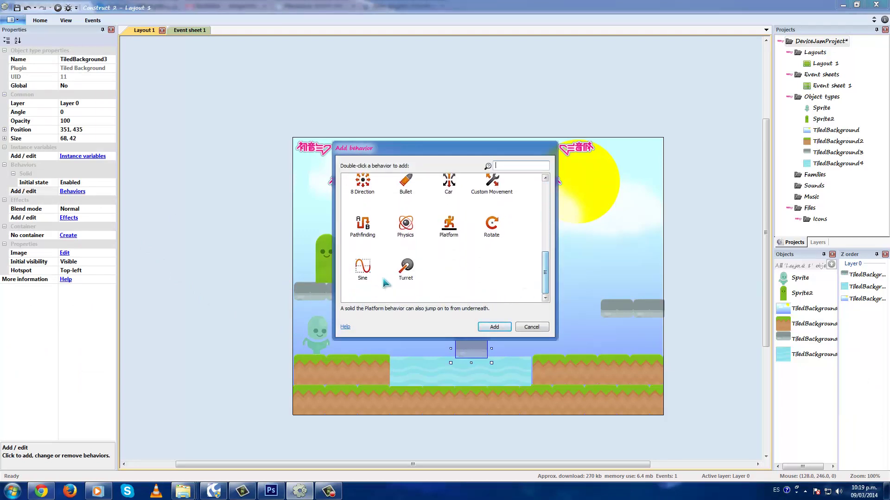
double_click(363, 277)
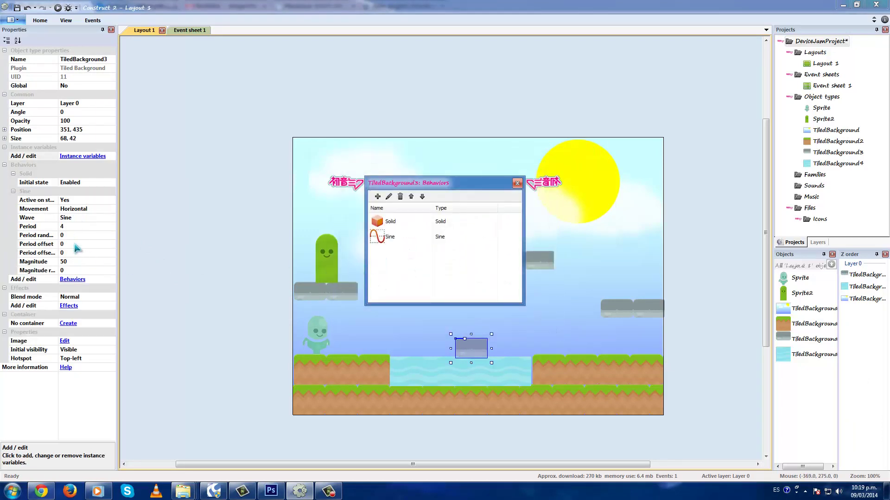
Set the water platform's Sine magnitude to 80 and shift the platform left to X position 325
left_click(72, 262)
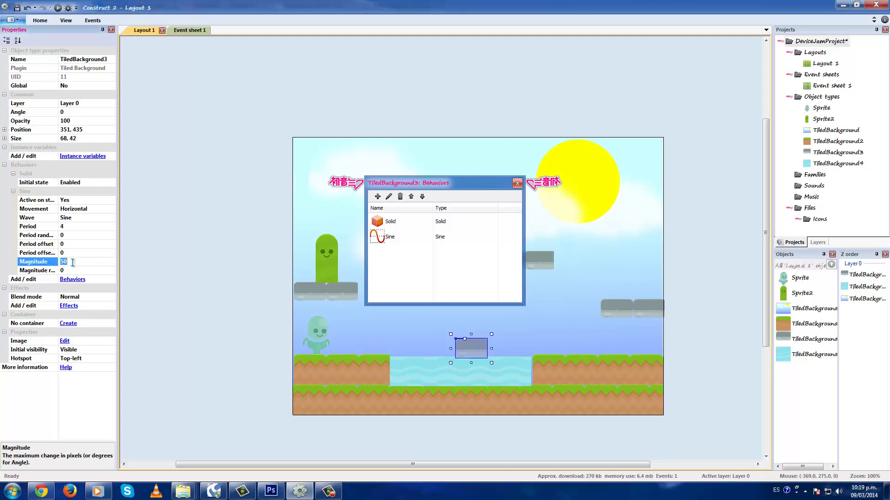
left_click(517, 183)
left_click(232, 283)
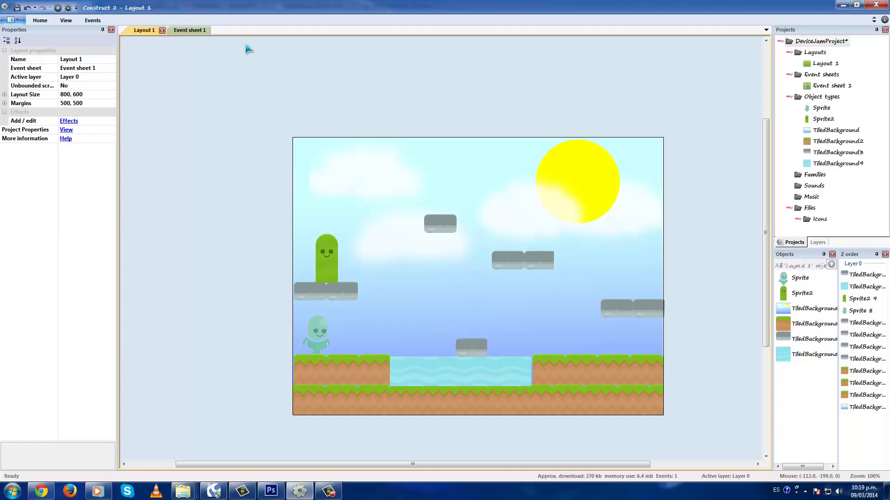
left_click(463, 348)
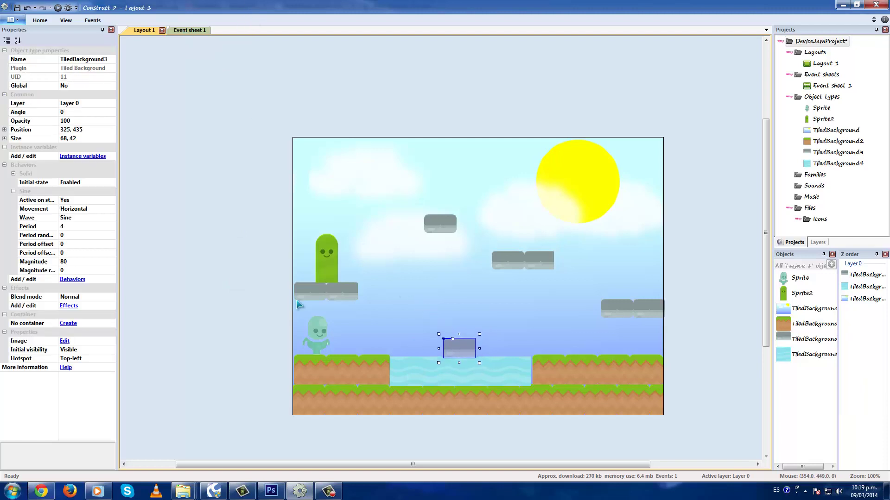
left_click(222, 142)
left_click(413, 380)
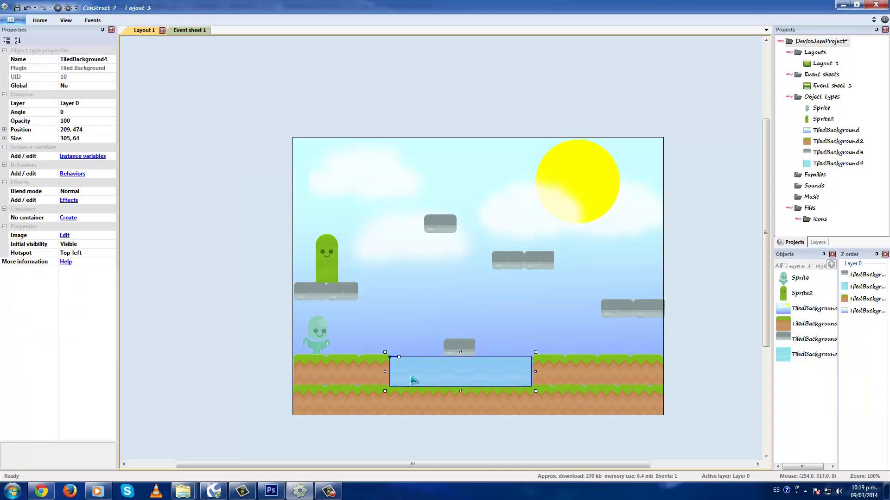
key("ctrl+Tab")
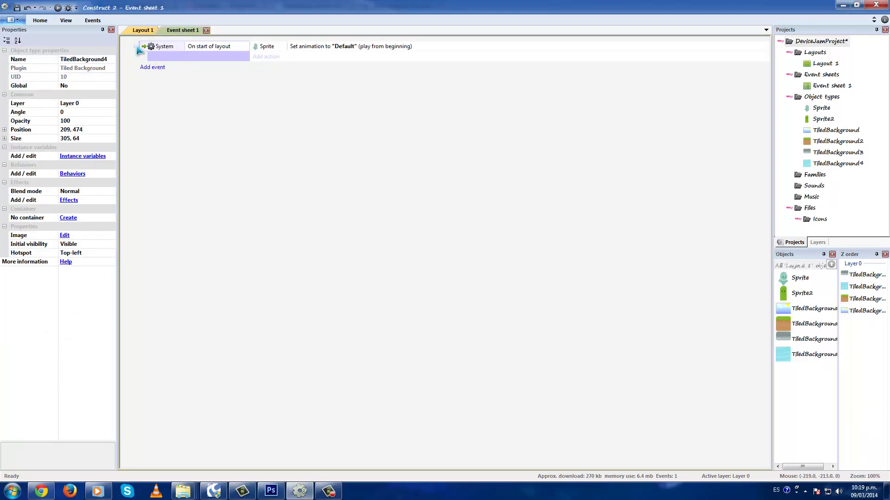
left_click(125, 30)
Insert a Keyboard object into the project from Layout 1
right_click(350, 205)
left_click(362, 208)
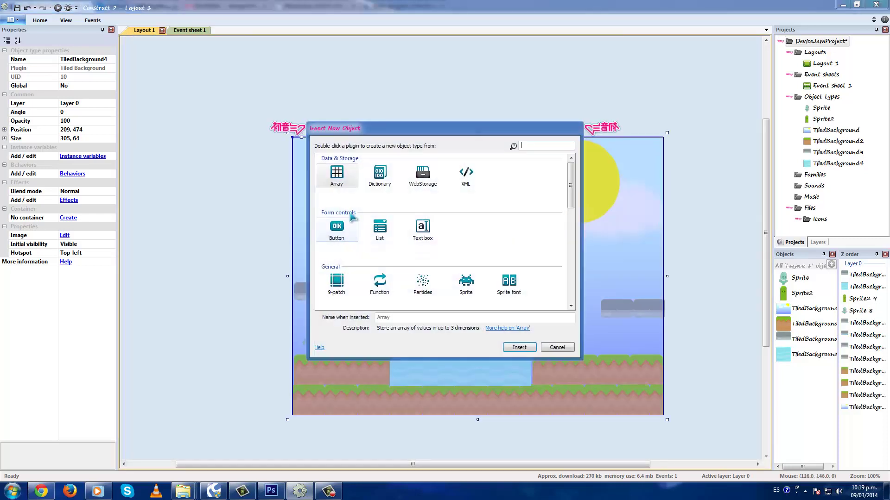
scroll(571, 188, "down", 5)
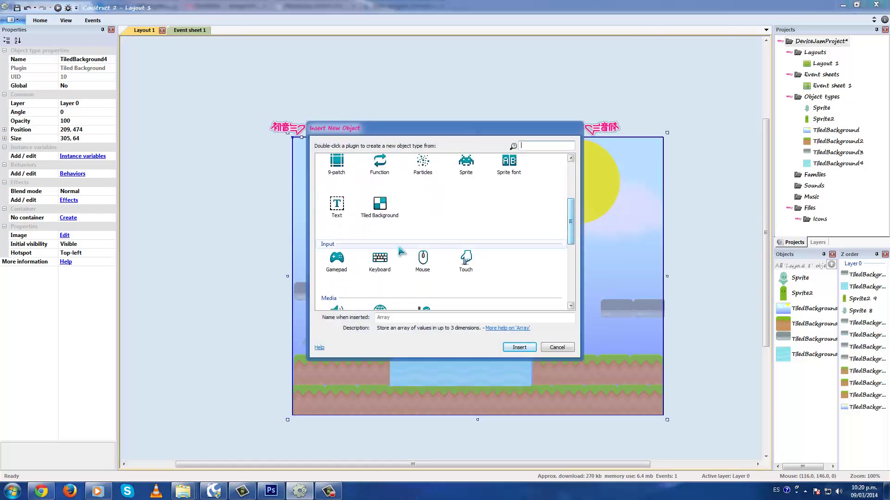
double_click(373, 265)
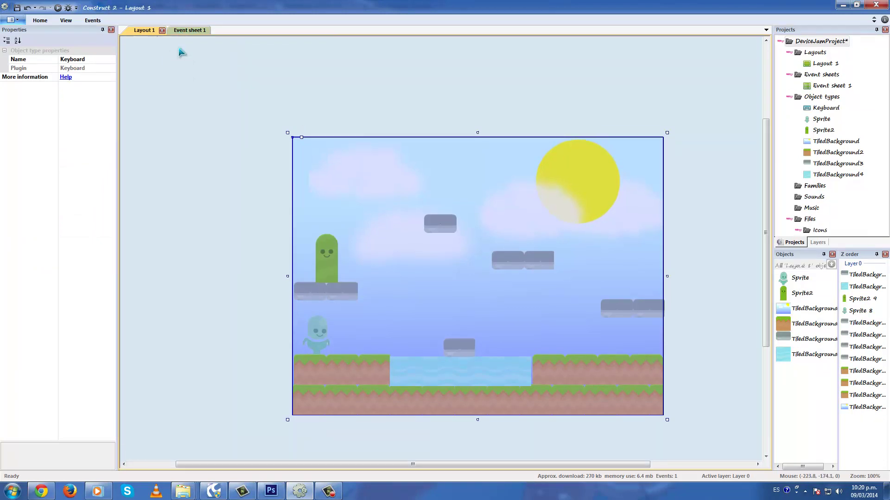
Add a Keyboard "On key pressed" event for the Right arrow in Event sheet 1
left_click(189, 30)
right_click(230, 106)
left_click(152, 67)
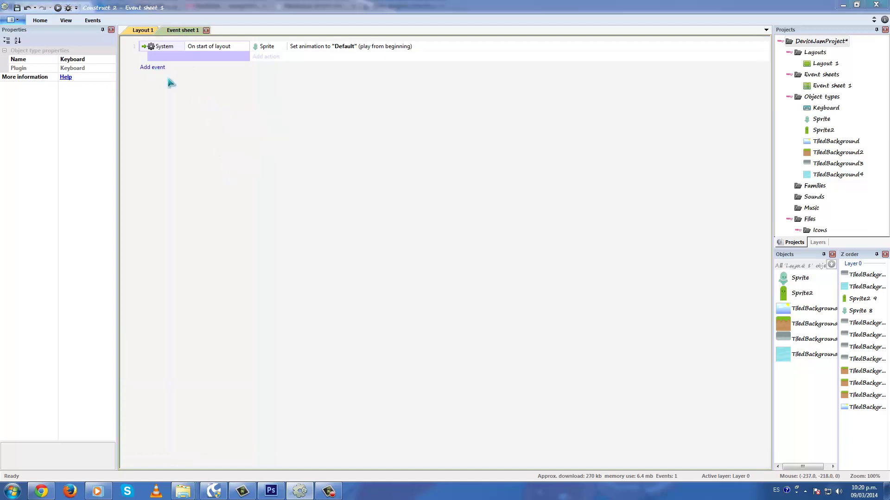
double_click(327, 120)
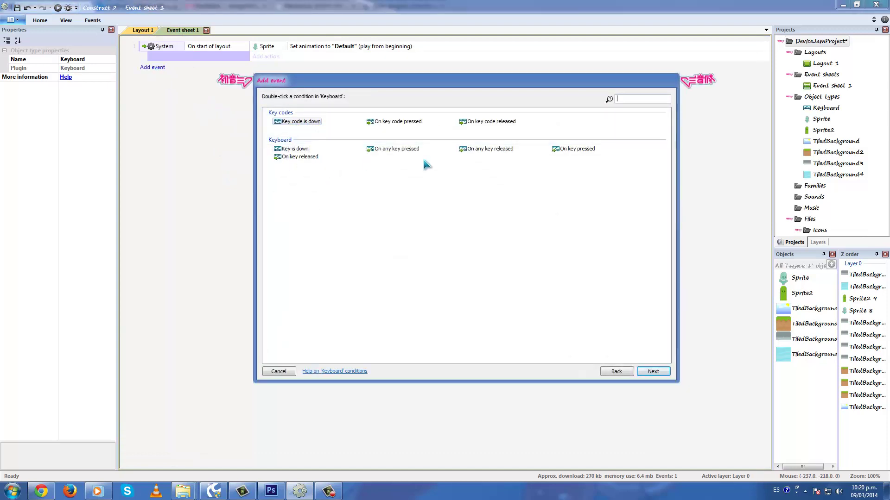
double_click(579, 149)
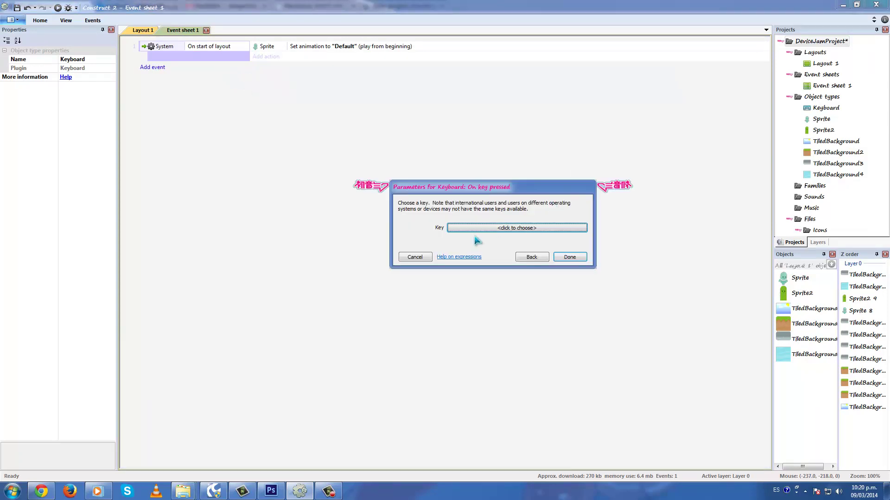
left_click(483, 228)
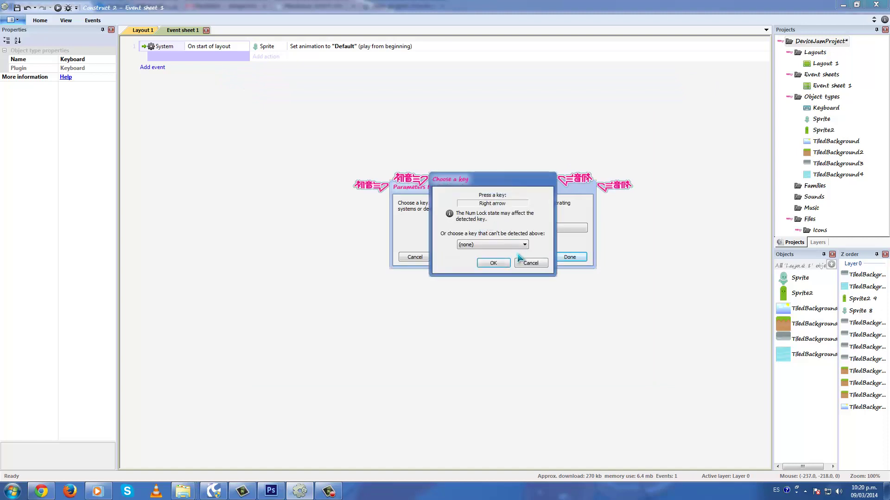
left_click(494, 263)
left_click(558, 258)
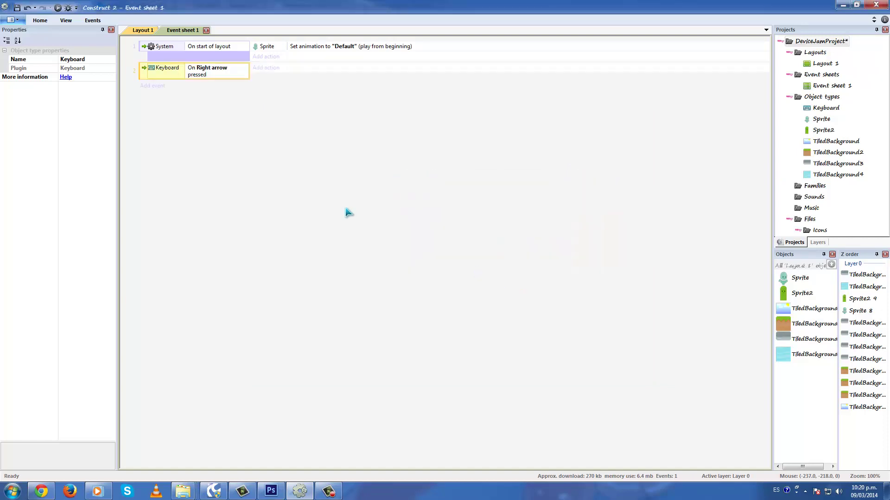
Add a Sprite action to the Right arrow pressed event that sets the animation to "PlayerRight" from the beginning
left_click(266, 68)
double_click(336, 127)
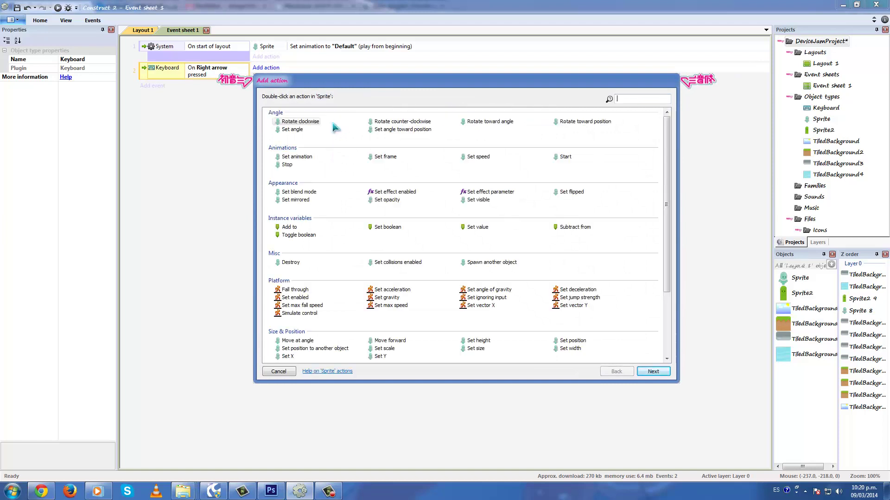
double_click(292, 162)
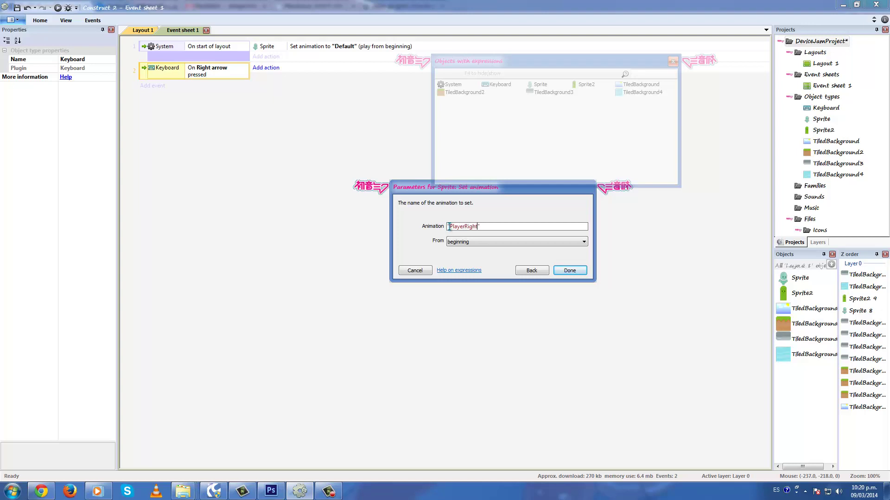
left_click(556, 270)
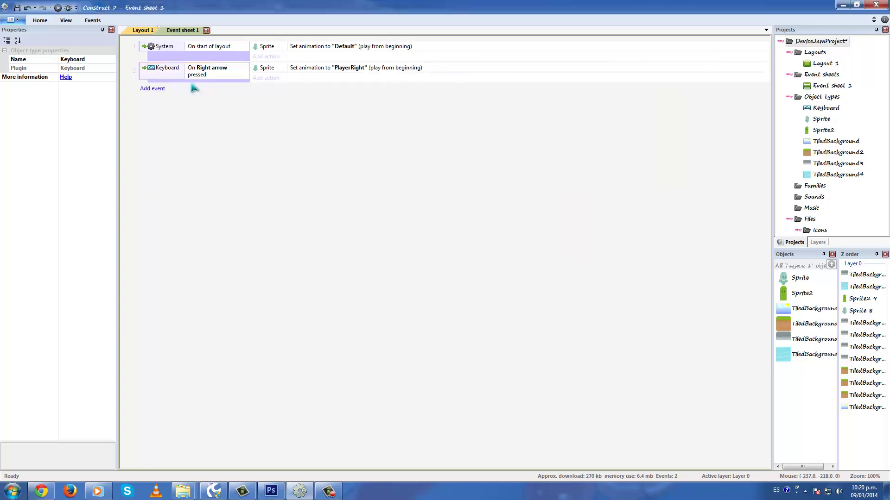
Add a Keyboard "On key released" event for the Right arrow
left_click(159, 88)
double_click(325, 124)
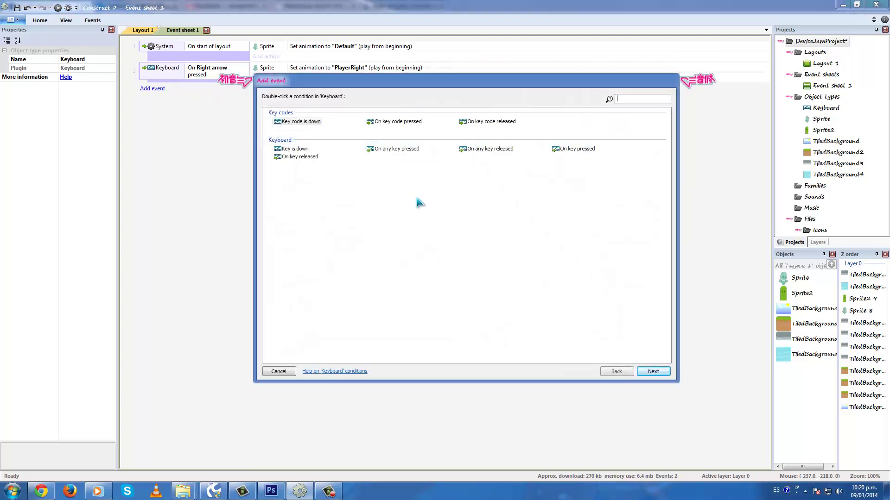
double_click(299, 156)
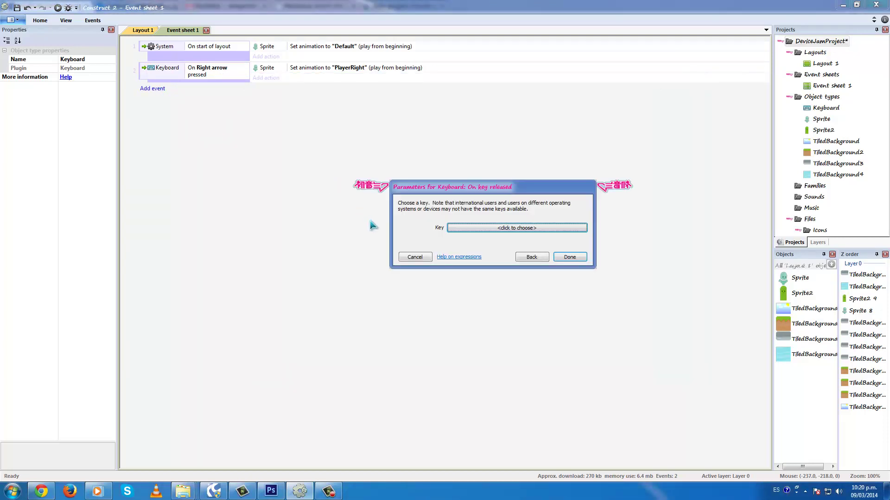
left_click(452, 229)
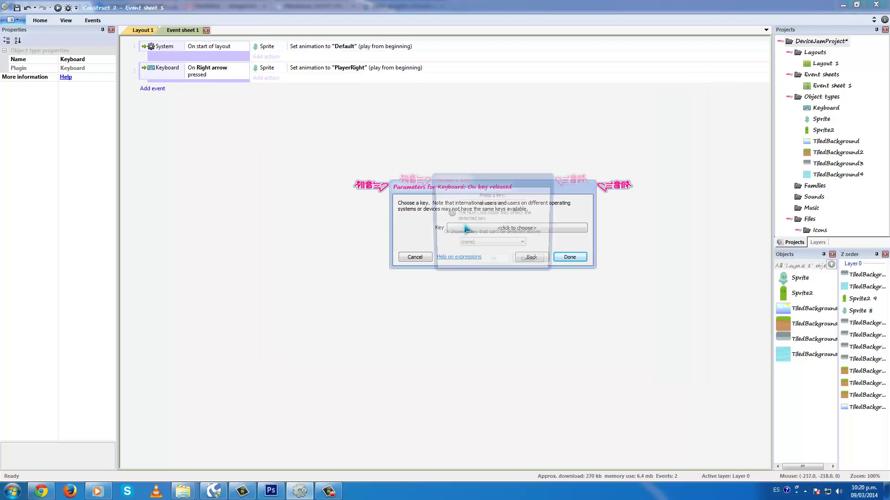
key("Right")
left_click(492, 264)
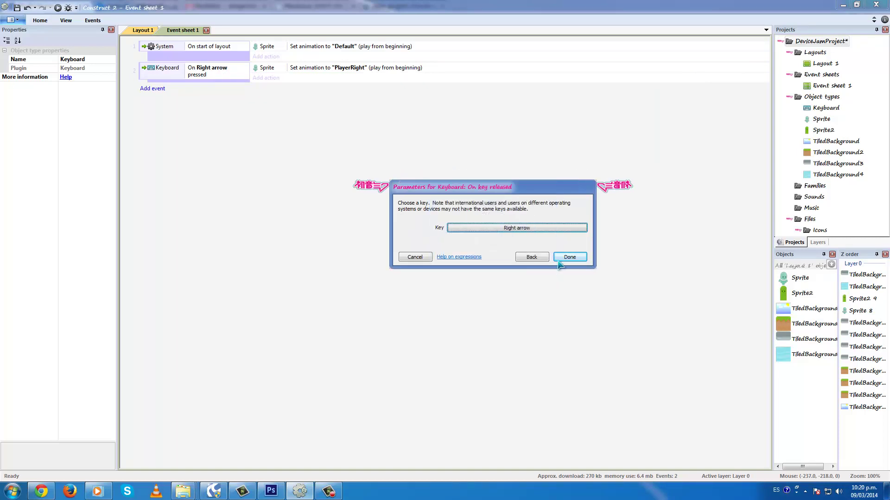
left_click(571, 257)
Add a Sprite action to the Right arrow released event that sets the animation to "Default" from the beginning
left_click(267, 89)
double_click(324, 119)
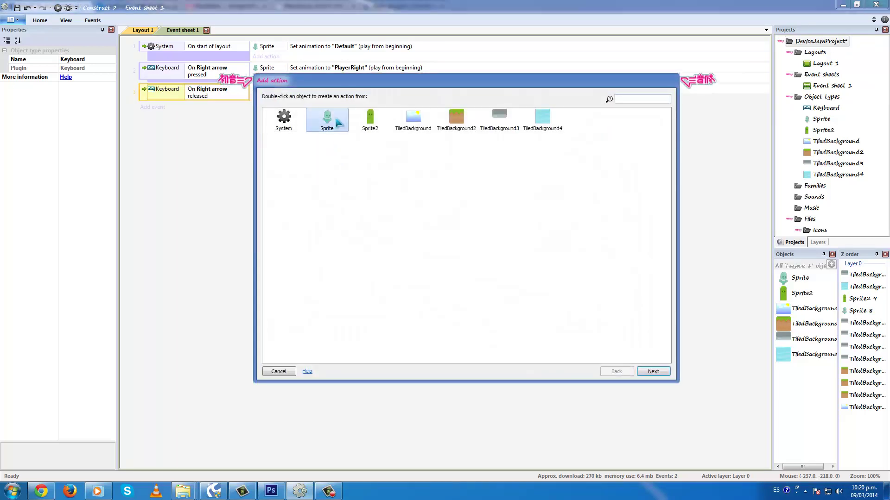
double_click(297, 157)
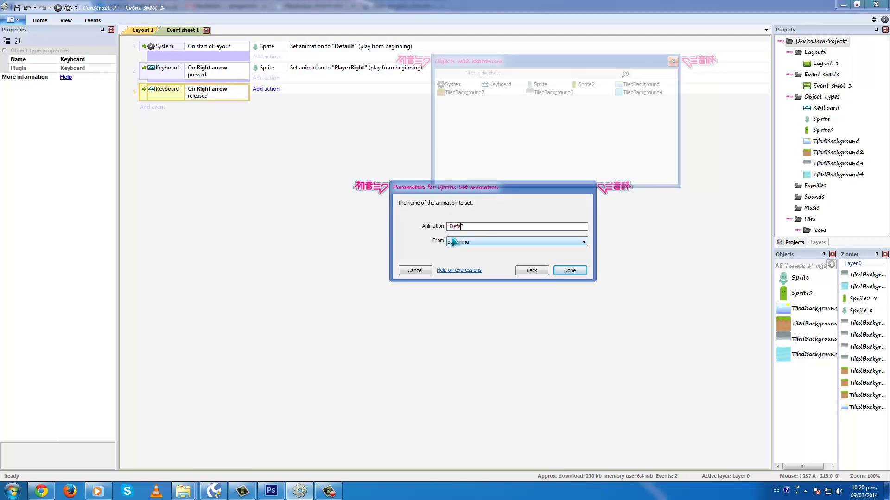
left_click(570, 270)
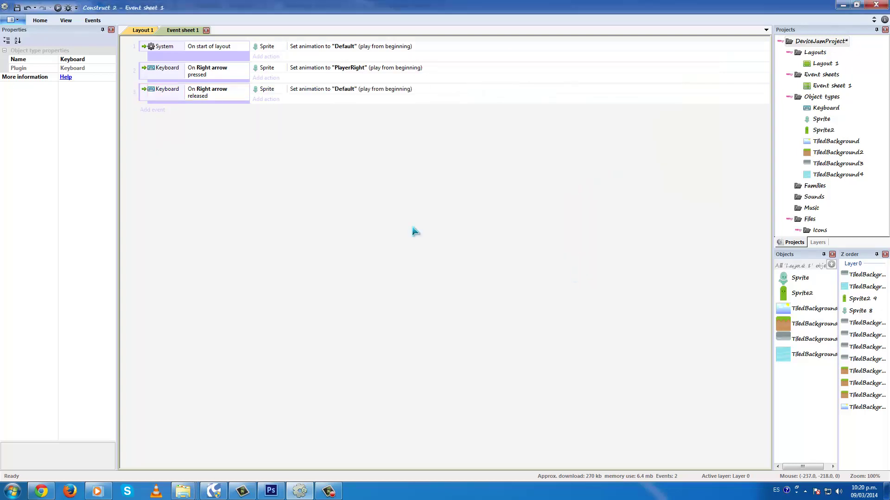
Review the teal character's list of animations in Layout 1 and return to the event sheet
left_click(132, 30)
double_click(316, 331)
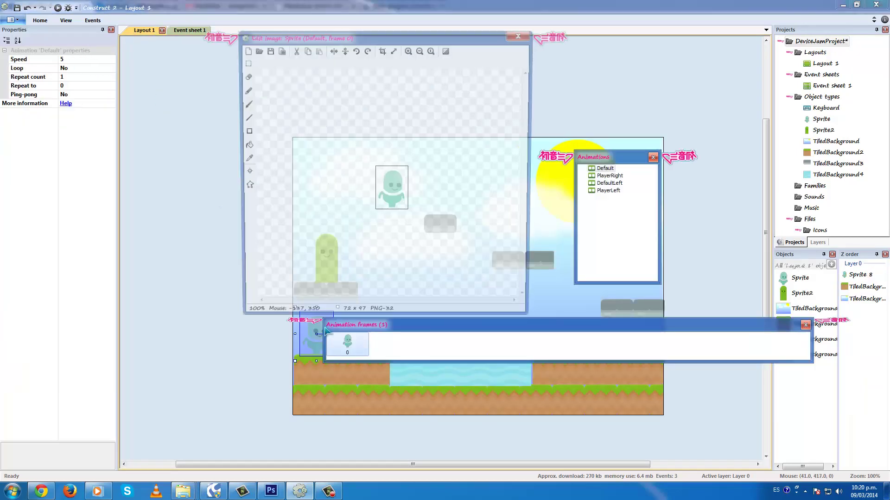
left_click(609, 177)
left_click(608, 184)
left_click(609, 190)
left_click(529, 37)
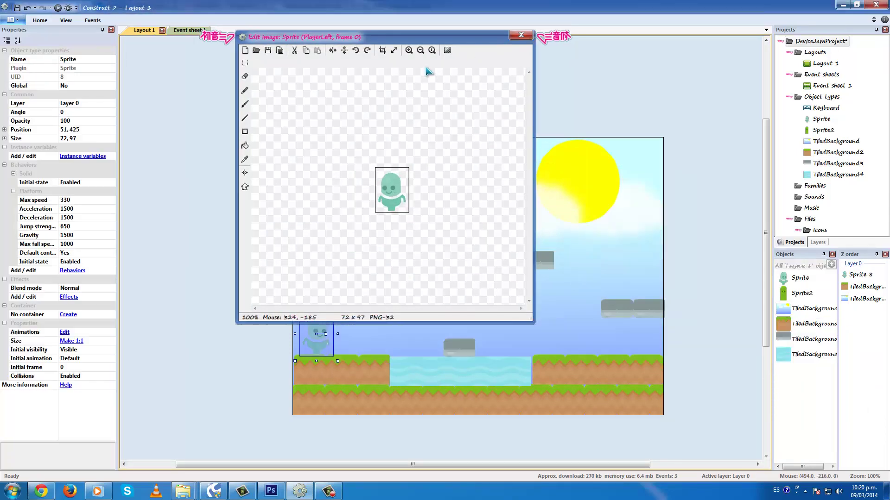
left_click(188, 32)
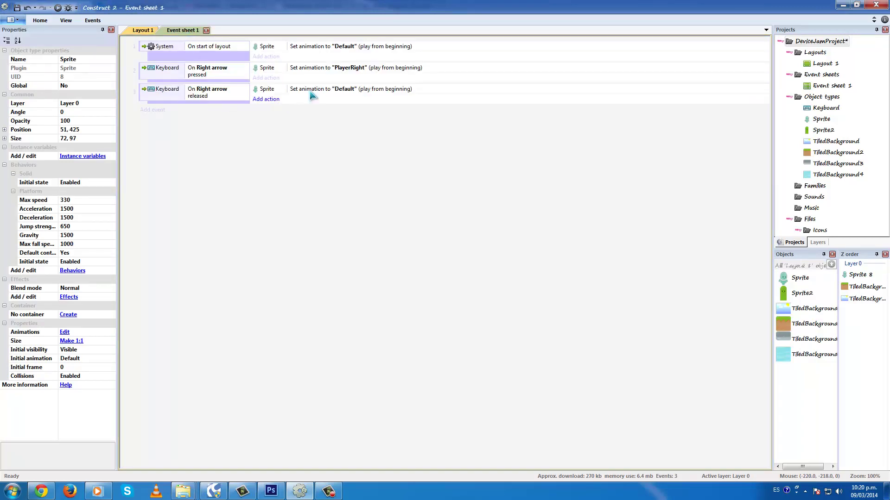
left_click(144, 111)
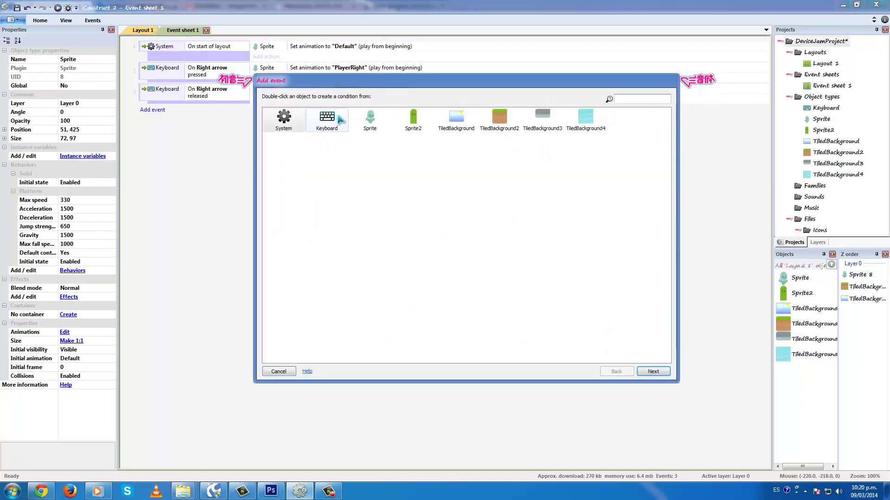
double_click(370, 125)
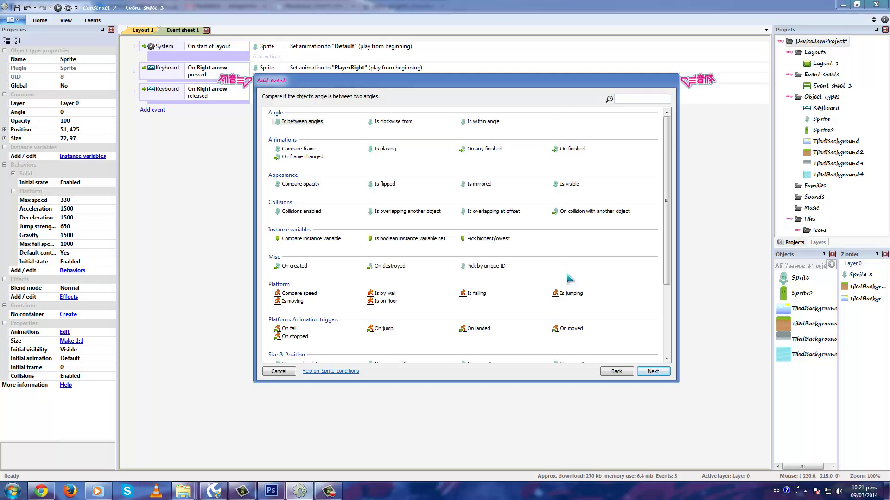
left_click(278, 371)
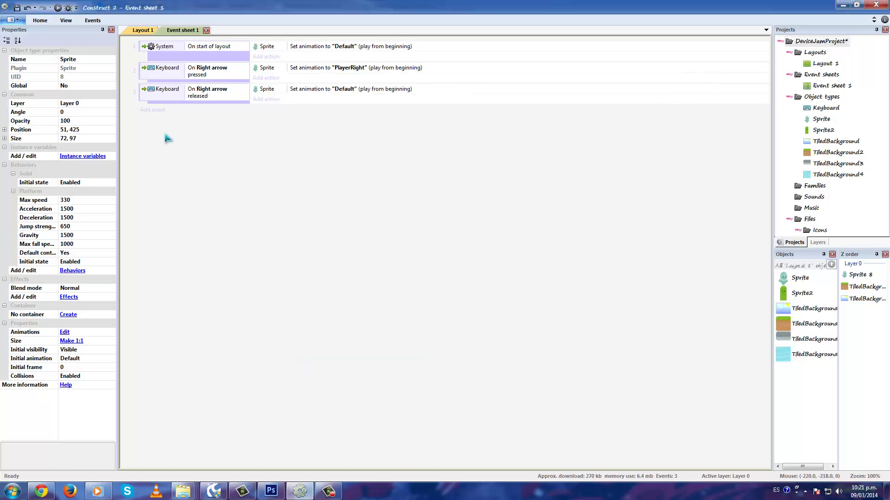
Add a Keyboard "On key pressed" event for the Left arrow
left_click(152, 110)
double_click(328, 121)
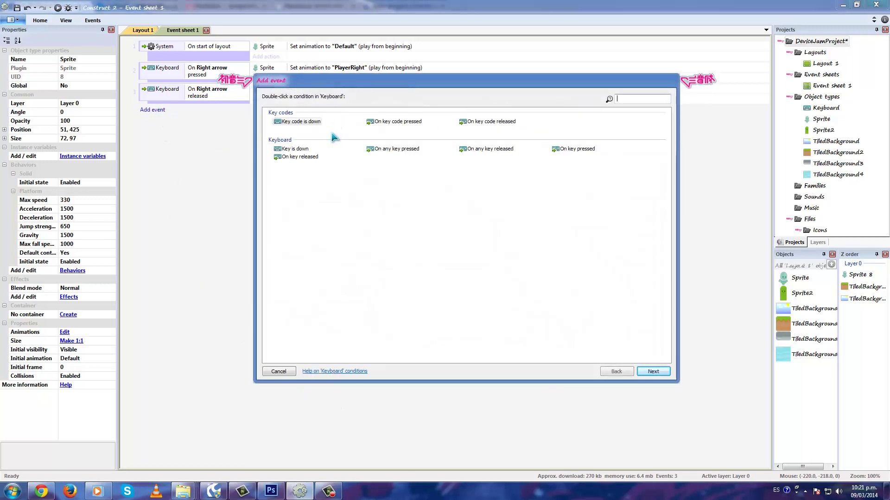
double_click(575, 149)
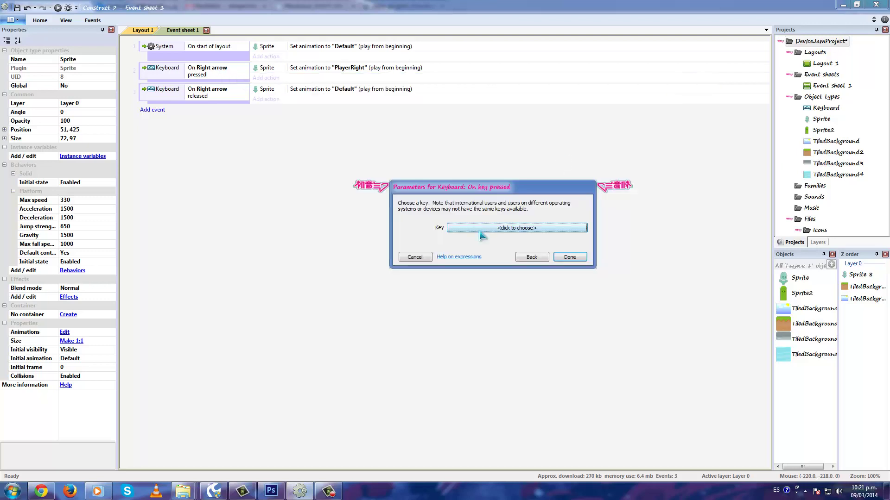
left_click(487, 229)
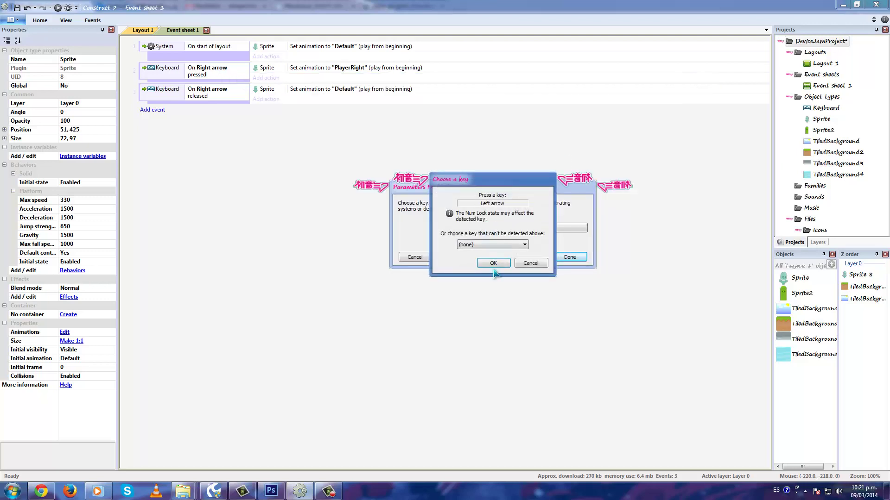
left_click(494, 264)
left_click(562, 262)
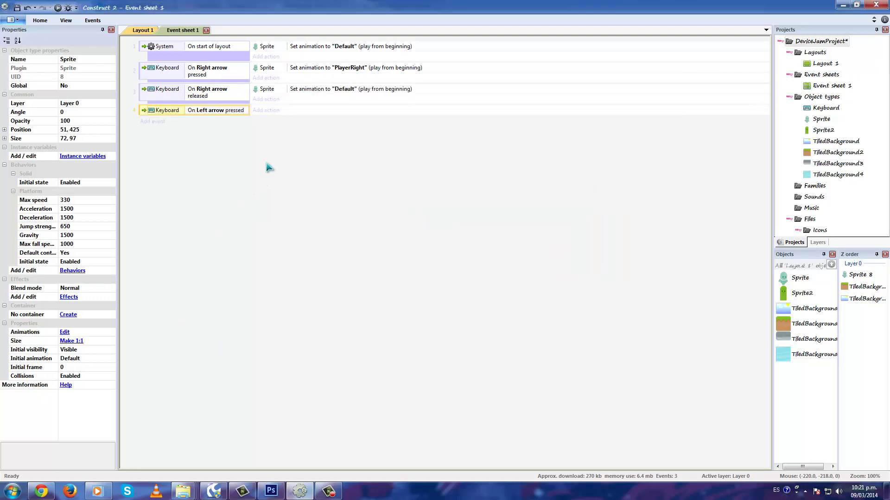
Add a Sprite action to the Left arrow pressed event that sets the animation to "PlayerLeft" from the beginning
left_click(266, 111)
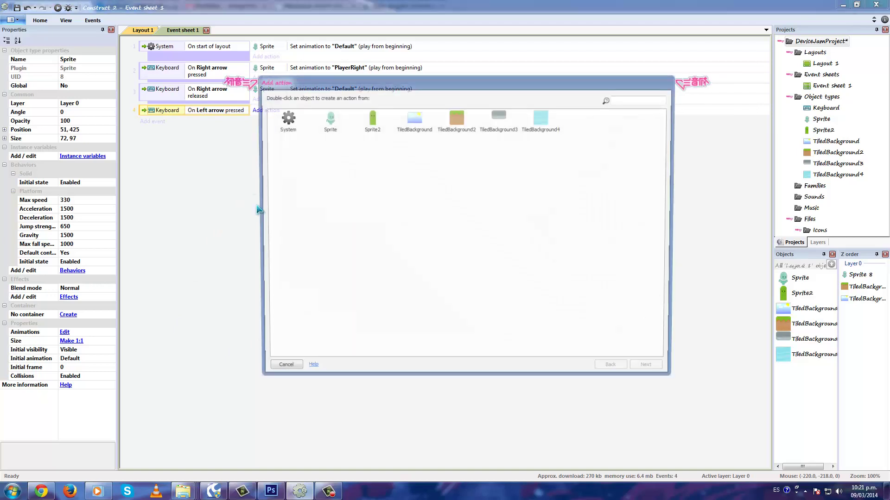
double_click(328, 120)
double_click(296, 155)
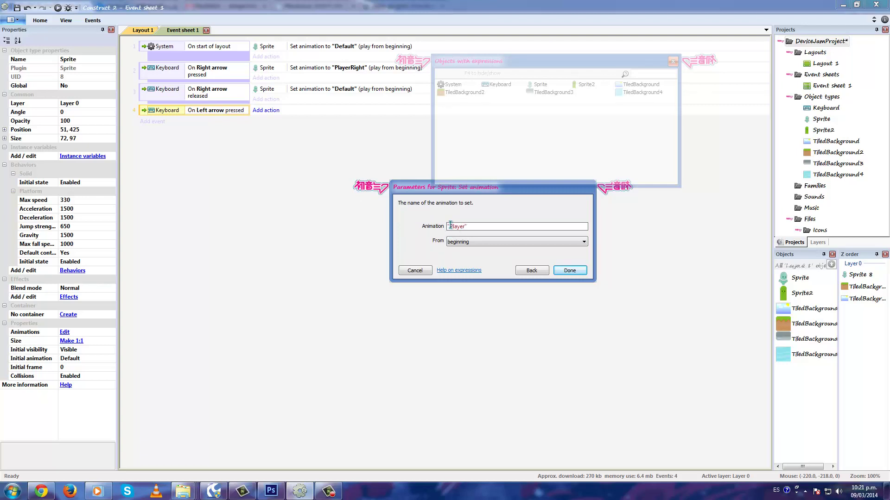
left_click(562, 269)
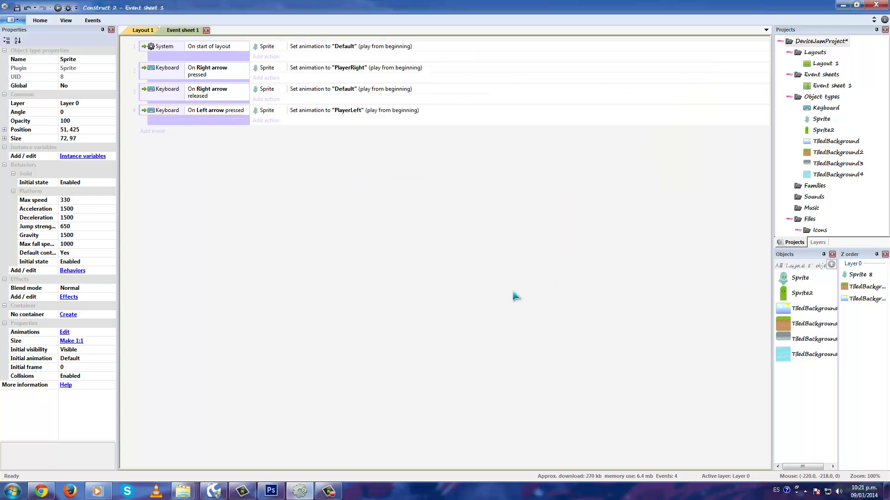
Add a Keyboard "On key released" event for the Left arrow
left_click(155, 132)
double_click(322, 122)
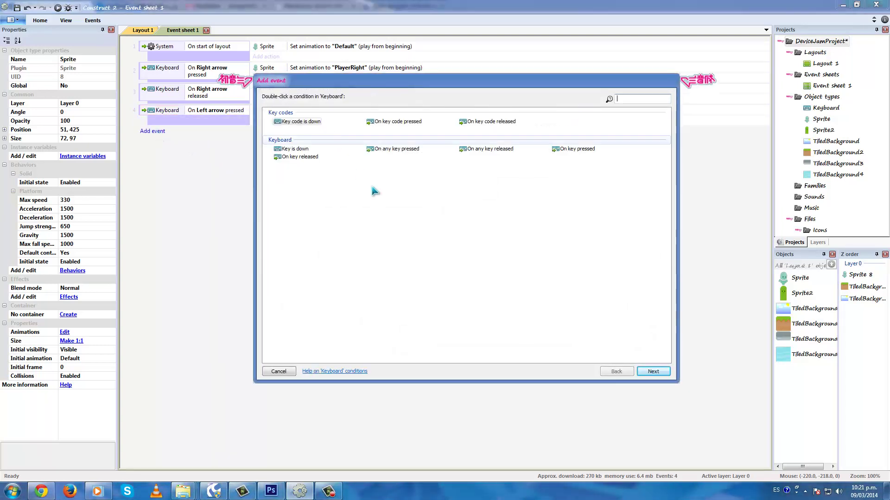
double_click(300, 158)
left_click(453, 227)
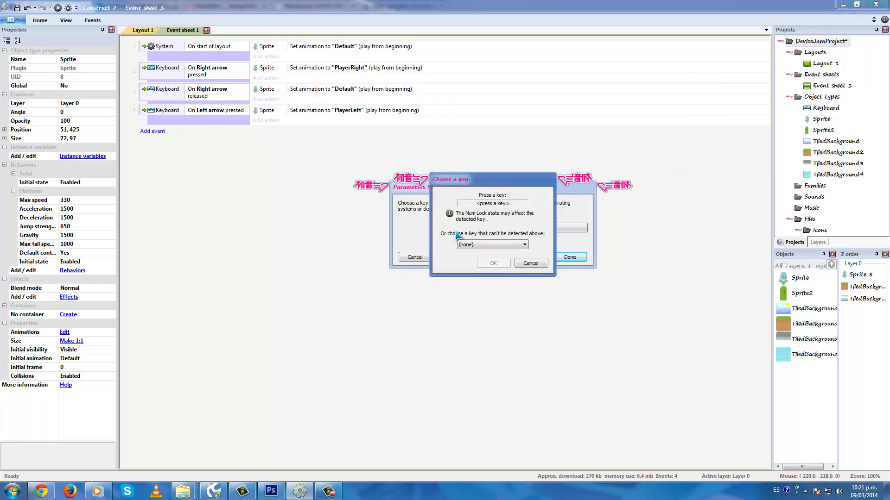
key("Left")
left_click(492, 262)
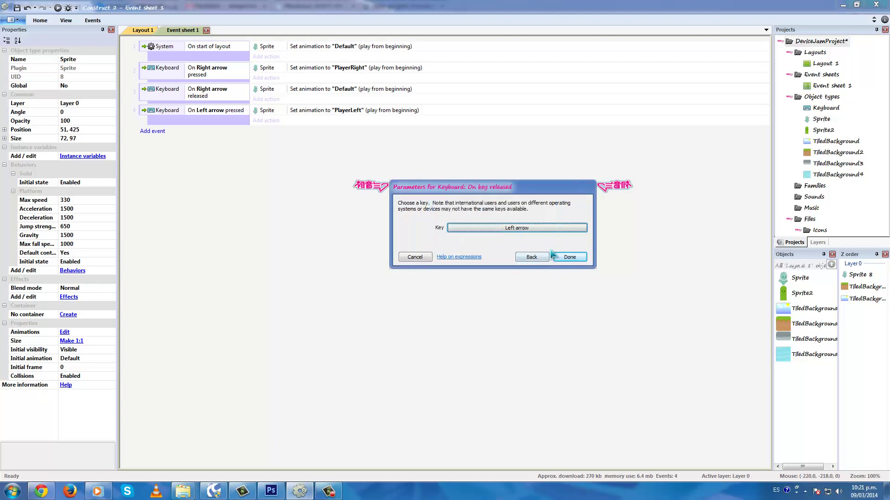
left_click(570, 257)
Add a Sprite action to the Left arrow released event that sets the animation to "DefaultLeft" from the beginning
left_click(266, 132)
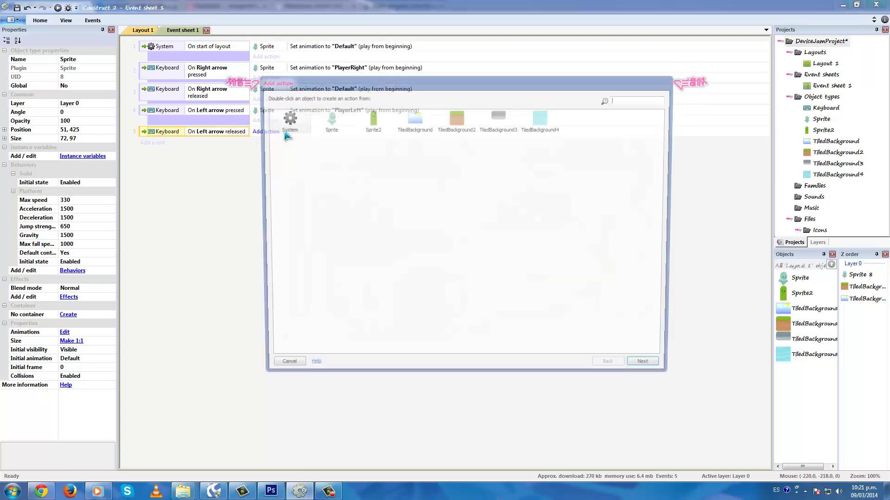
double_click(330, 122)
double_click(297, 157)
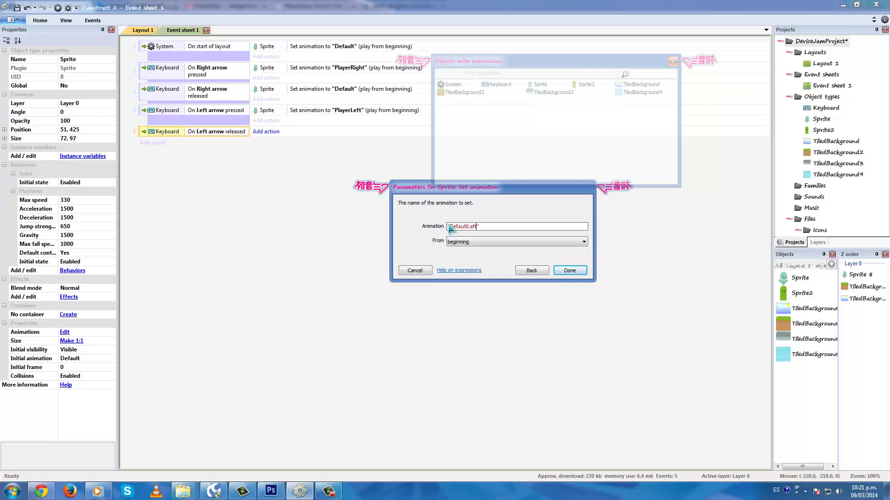
key("Return")
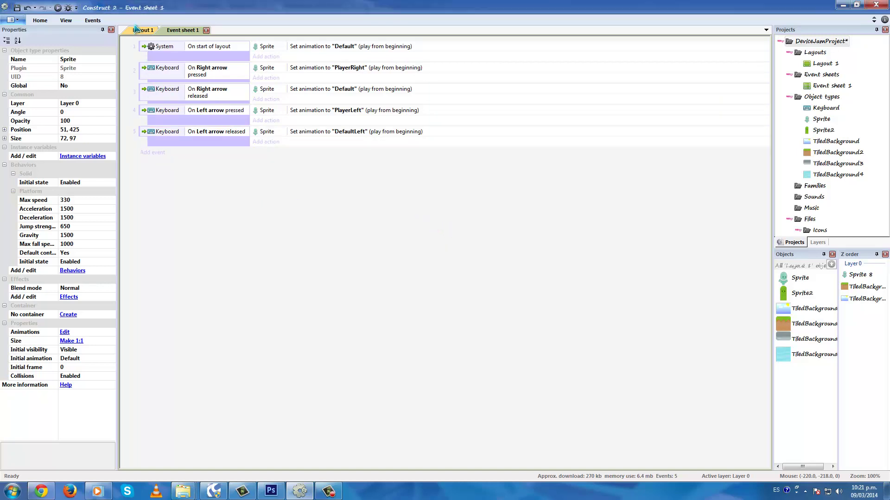
Add a Sprite "On collision with another object" event that tests for the water object, TiledBackground4
left_click(155, 153)
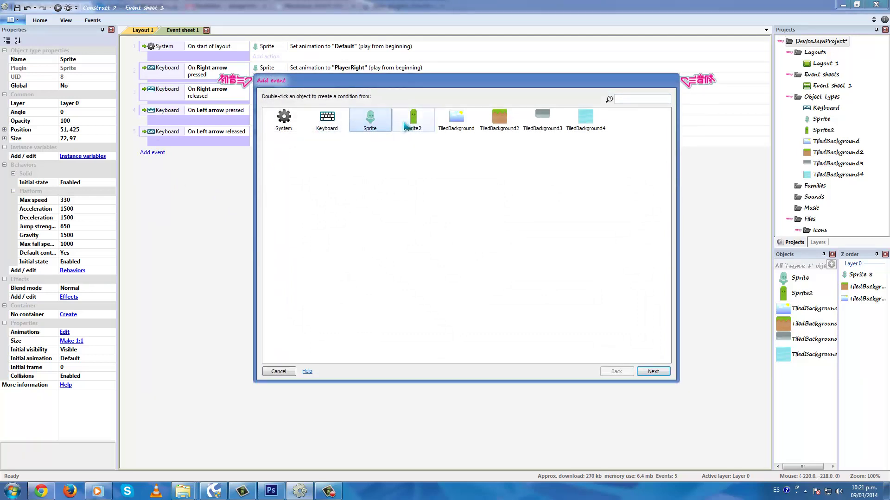
left_click(586, 130)
double_click(586, 130)
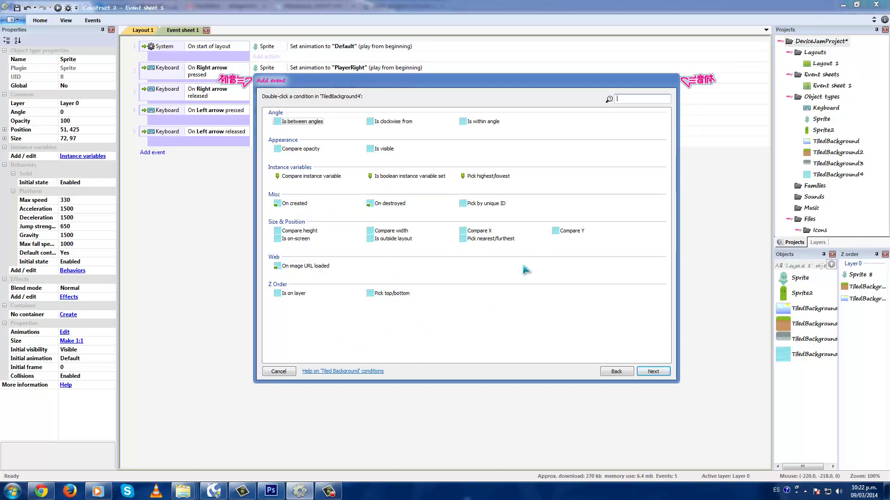
left_click(614, 371)
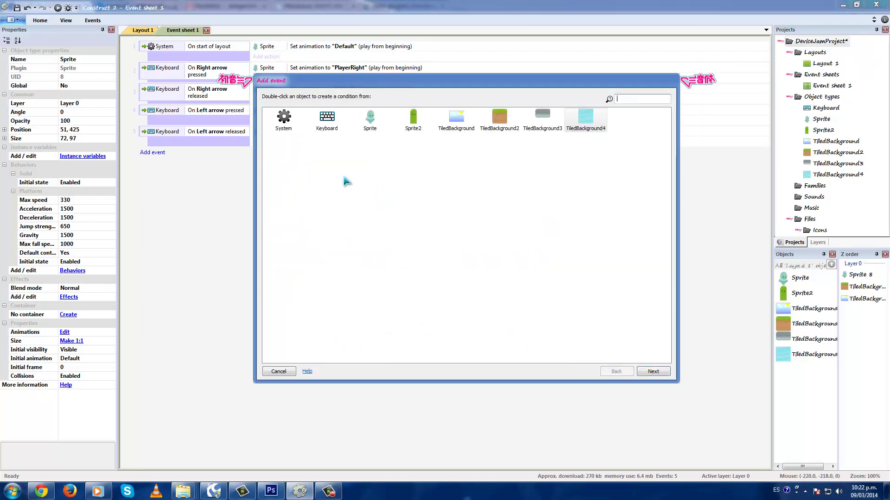
double_click(370, 134)
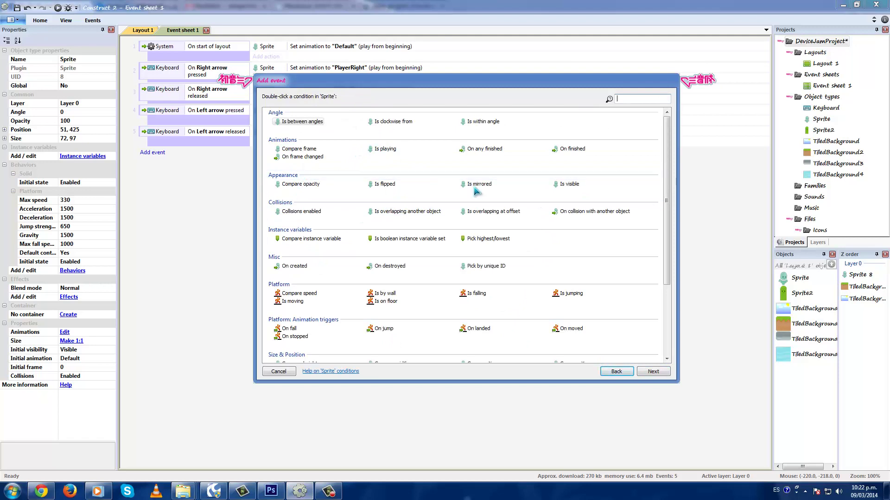
type("col")
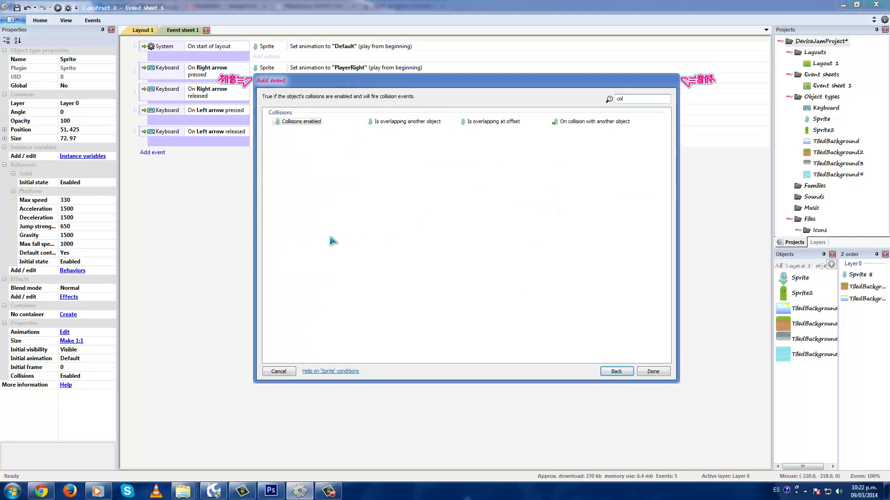
double_click(561, 124)
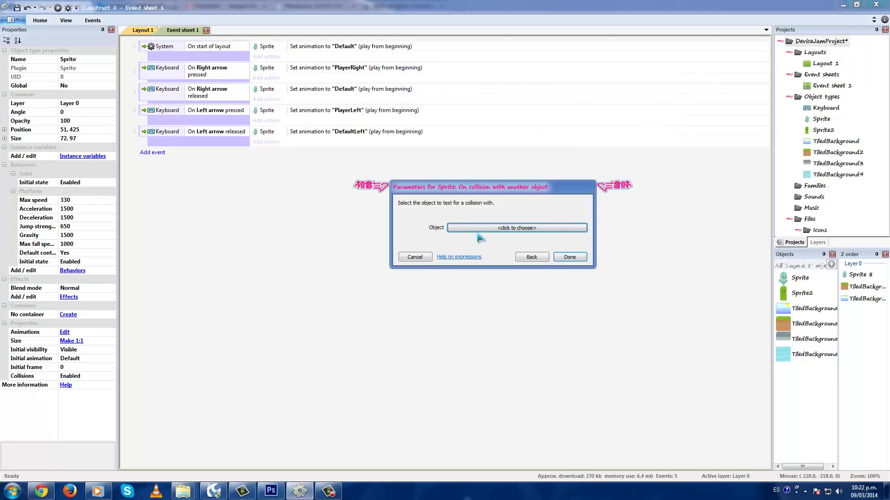
double_click(346, 229)
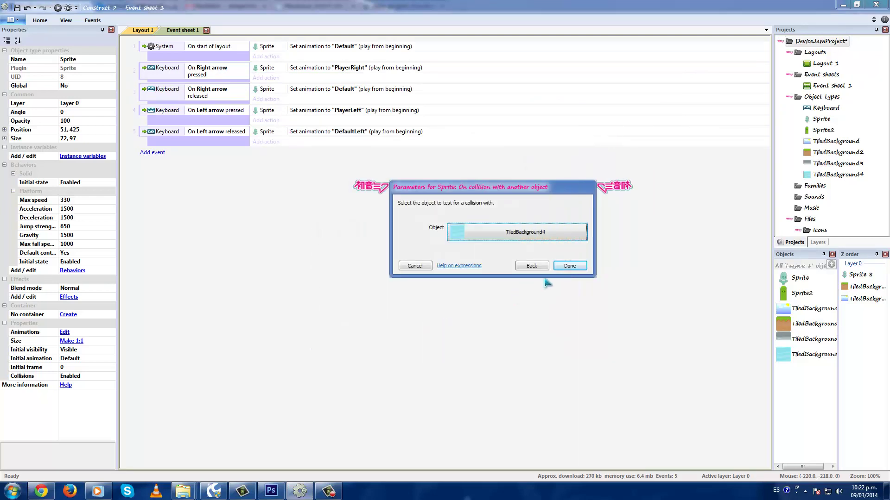
left_click(563, 270)
Add a Destroy action for Sprite to the TiledBackground4 collision event
left_click(274, 155)
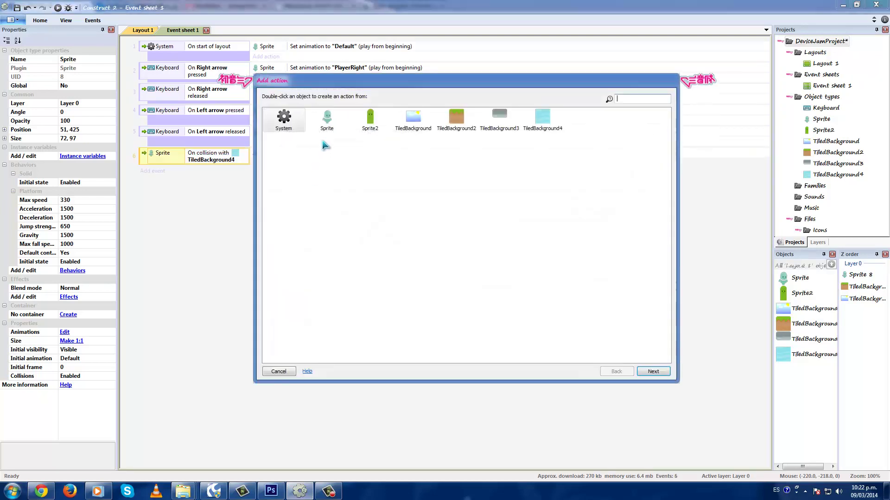
double_click(343, 130)
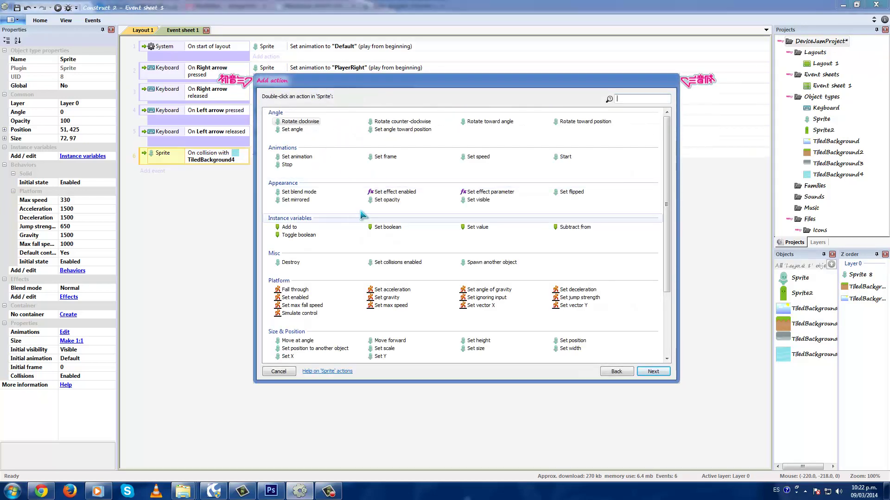
type("des")
double_click(300, 124)
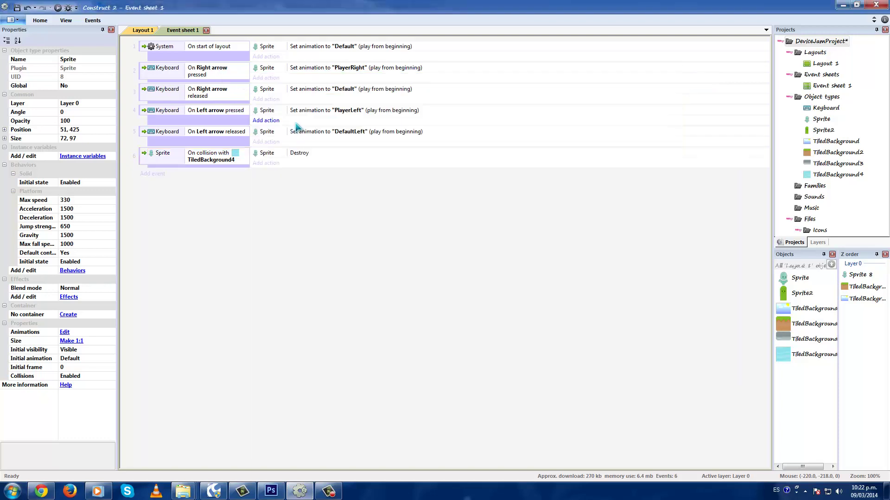
Add a Sprite "On collision with another object" event that tests for the green character, Sprite2
left_click(153, 179)
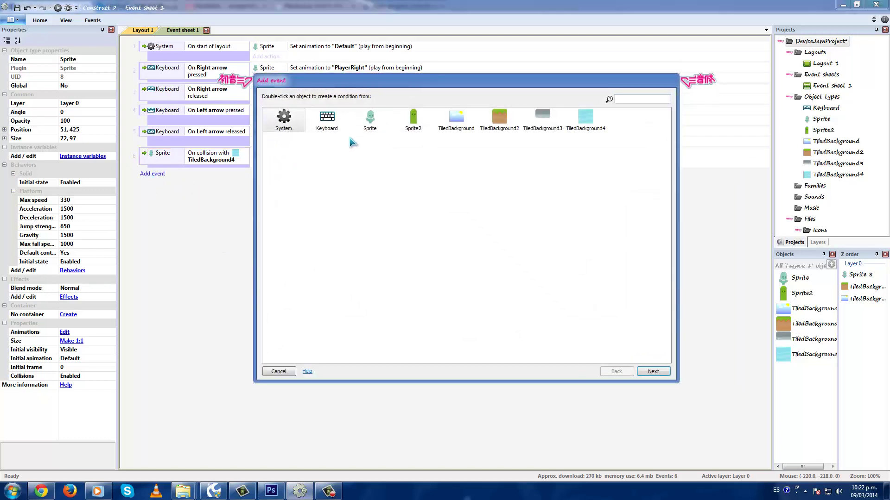
double_click(381, 125)
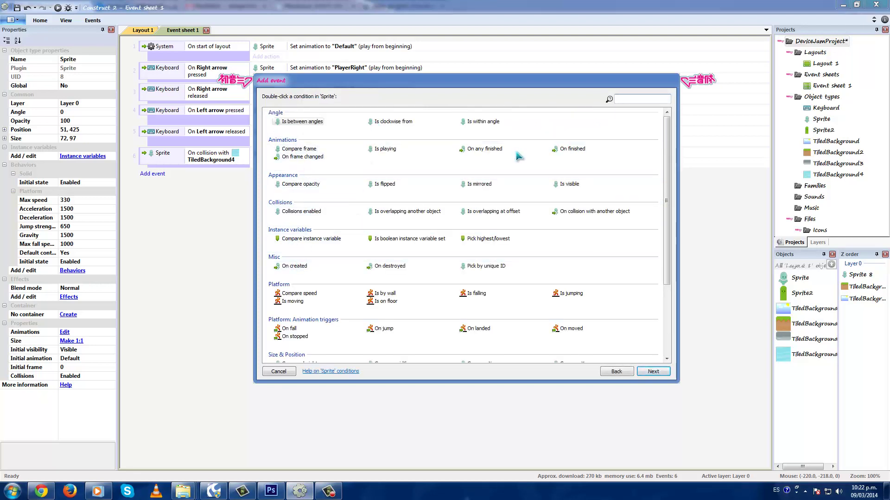
double_click(572, 216)
left_click(493, 229)
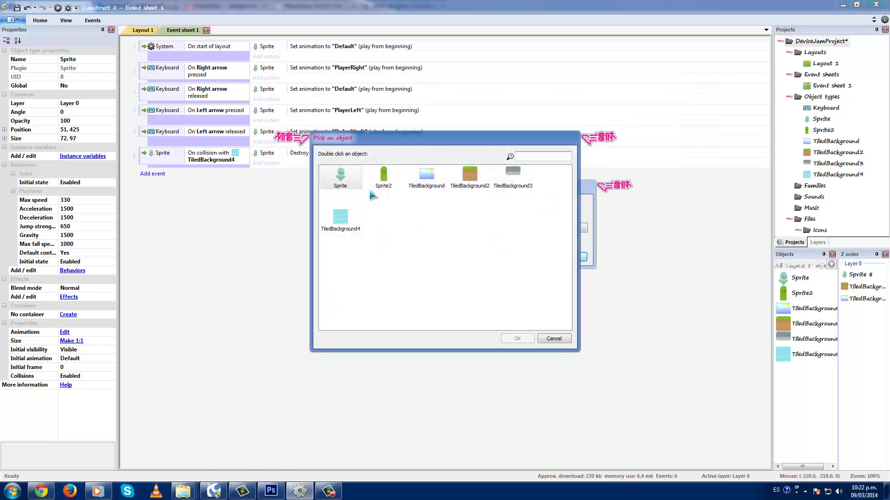
double_click(377, 181)
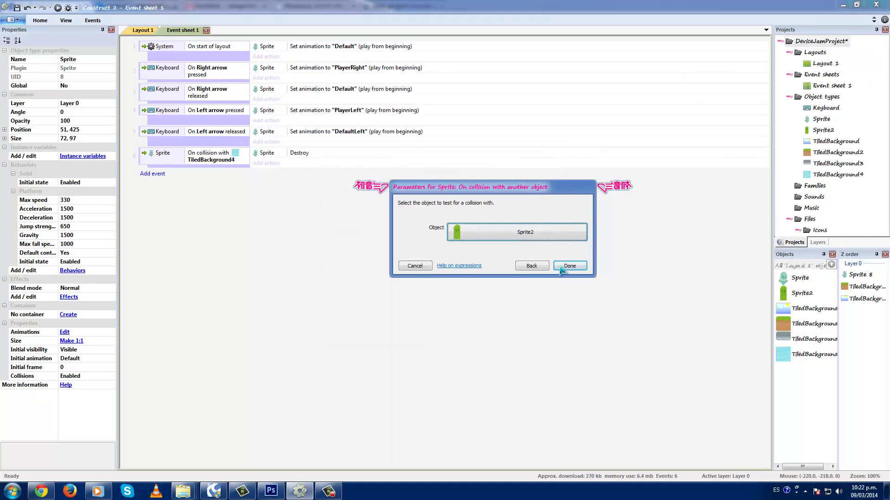
left_click(569, 266)
Add a Destroy action for Sprite2 to the Sprite2 collision event
left_click(267, 175)
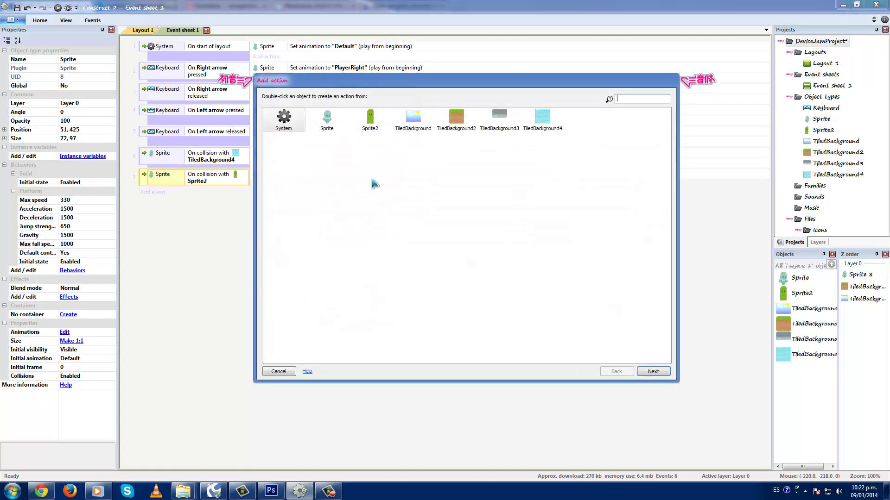
double_click(377, 133)
type("des")
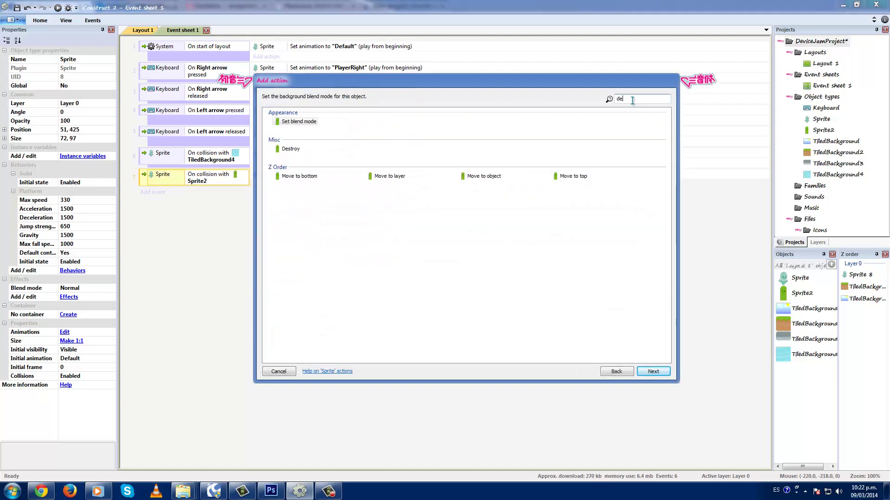
left_click(290, 122)
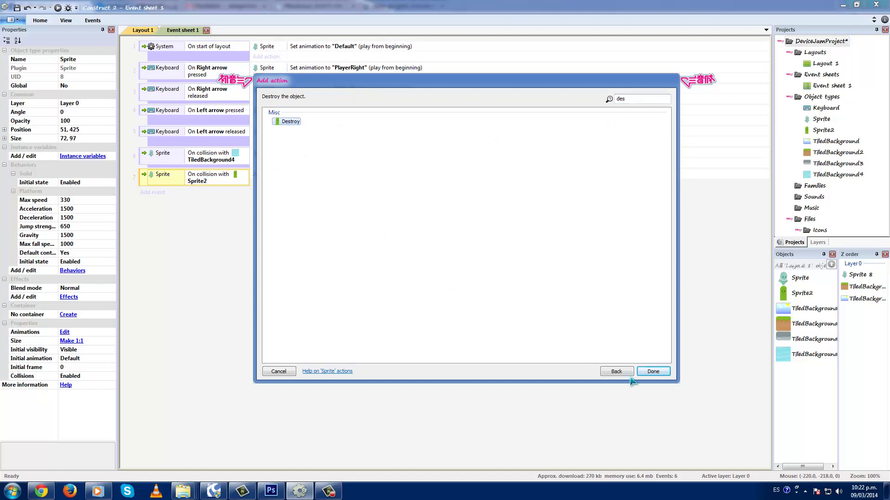
left_click(652, 371)
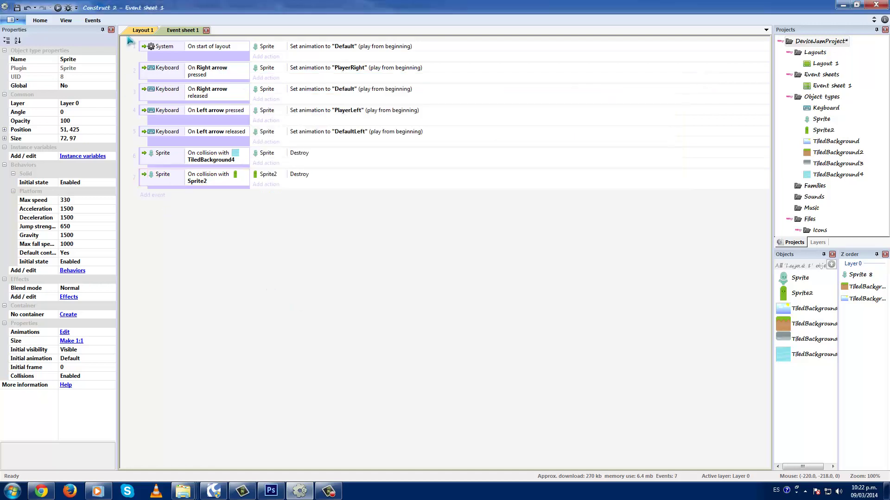
Insert a Text object into Layout 1, placing it in the sky above the green character
left_click(142, 30)
right_click(338, 221)
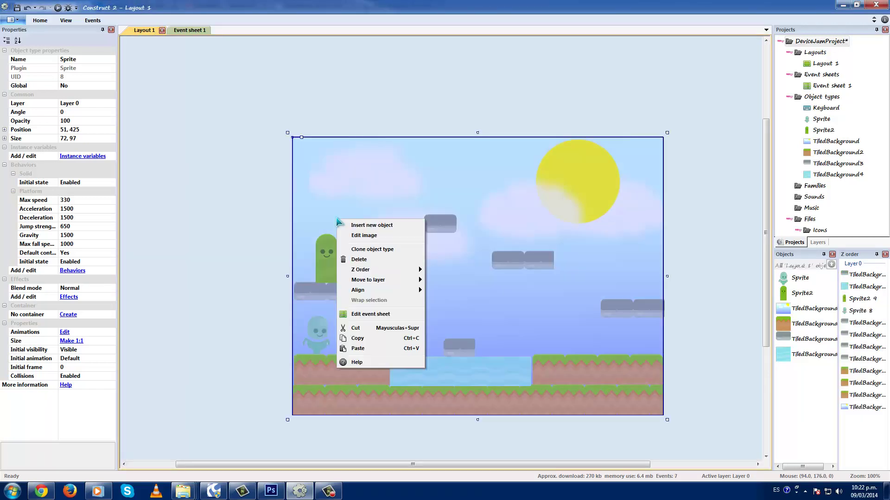
left_click(368, 225)
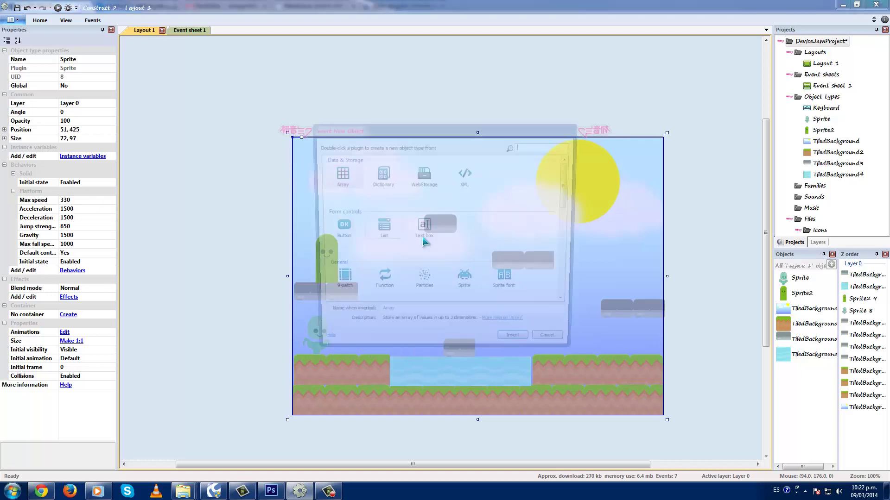
left_click_drag(572, 194, 568, 222)
left_click(339, 231)
double_click(339, 230)
left_click(336, 187)
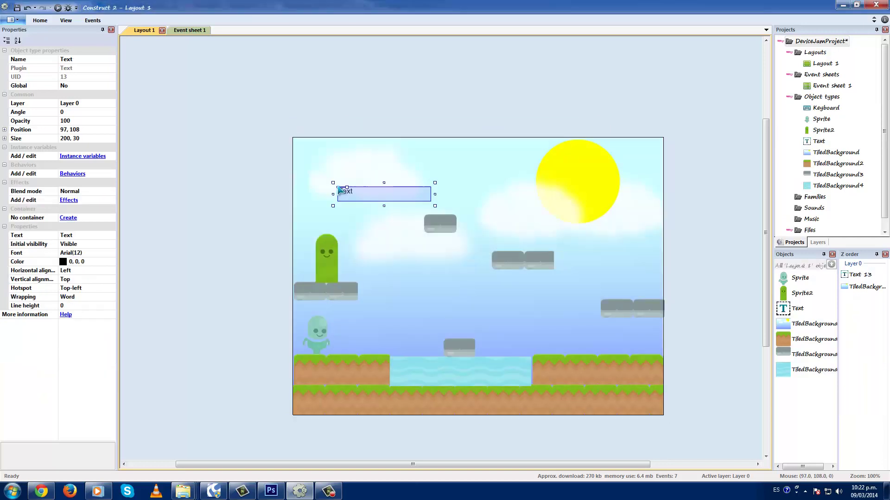
Enlarge the Text object to about 260 by 73 and move it near the layout's upper-left corner, at about 40, 51
left_click_drag(351, 197, 341, 176)
left_click_drag(421, 182, 448, 201)
left_click_drag(339, 171, 326, 169)
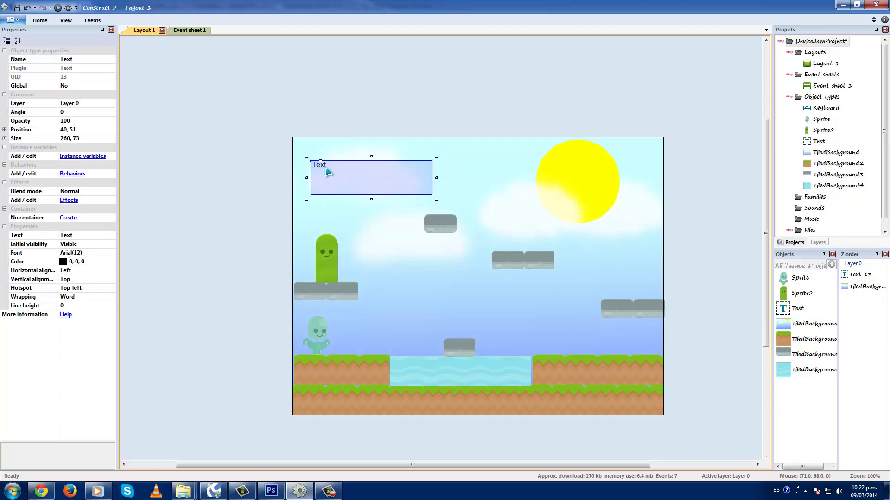
Set the Text object's text to "Good" and its font to Arial size 28
left_click(79, 235)
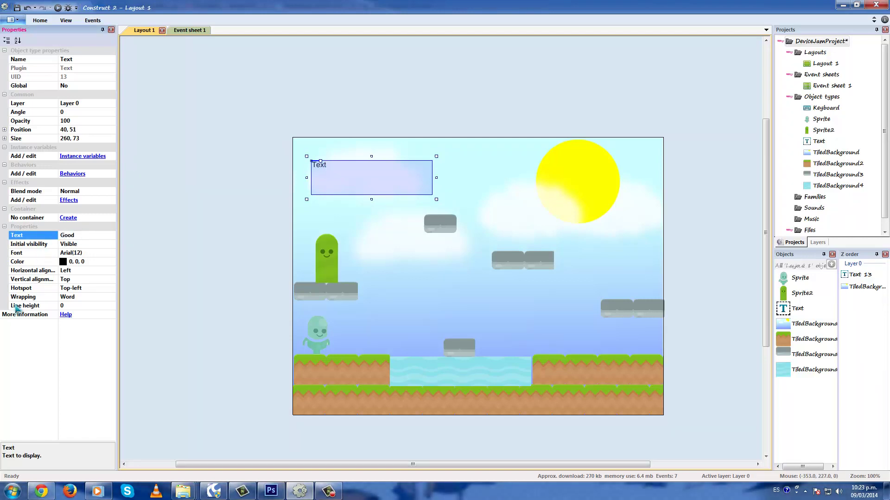
left_click(112, 255)
left_click(112, 254)
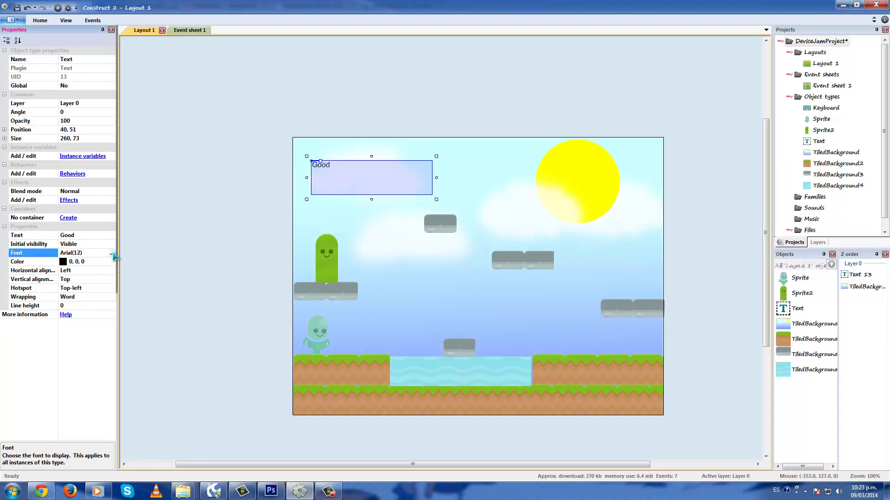
left_click(490, 234)
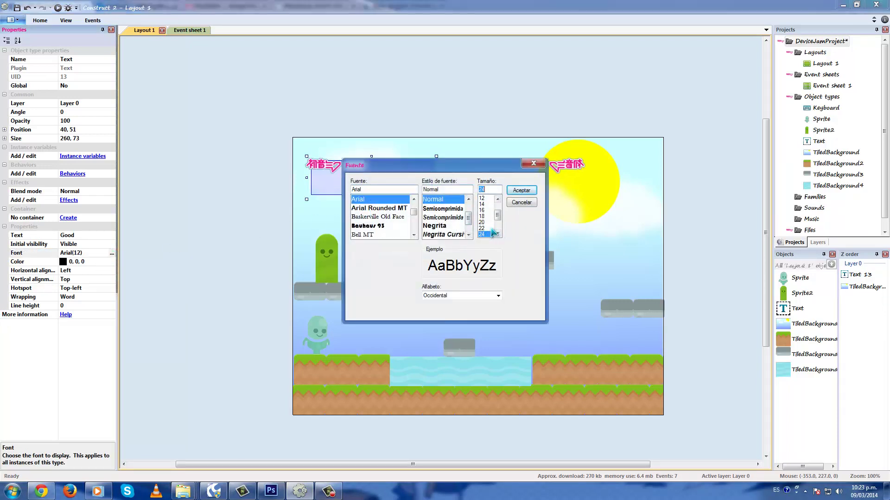
left_click_drag(497, 222, 497, 230)
left_click(484, 234)
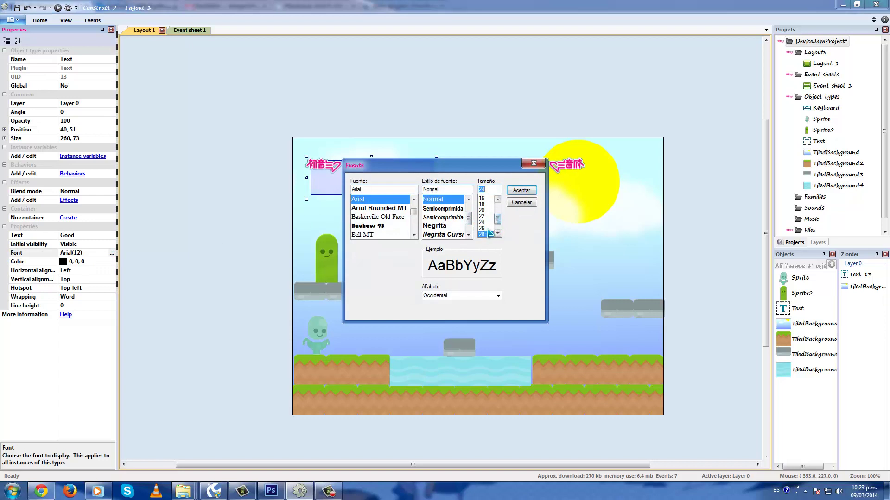
left_click(521, 190)
Resize the Text object to about 95 by 52 just above the green character, and set its initial visibility to Invisible
left_click_drag(436, 199, 328, 223)
left_click(252, 242)
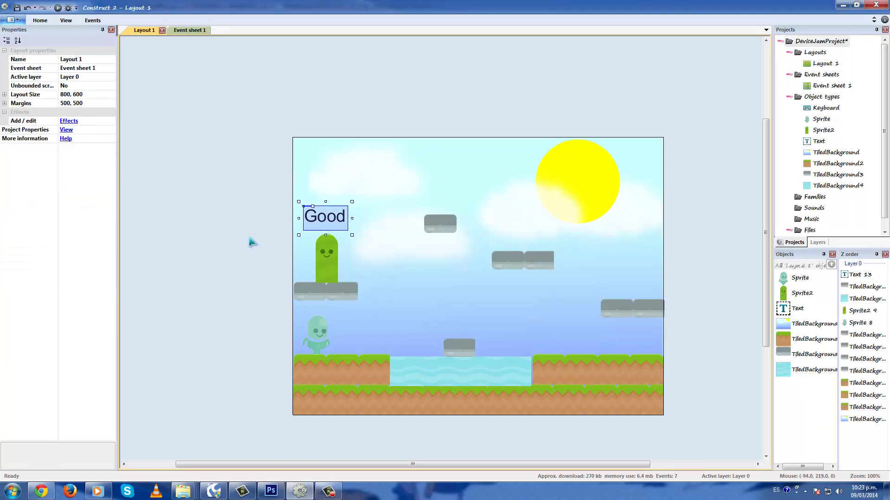
left_click(306, 228)
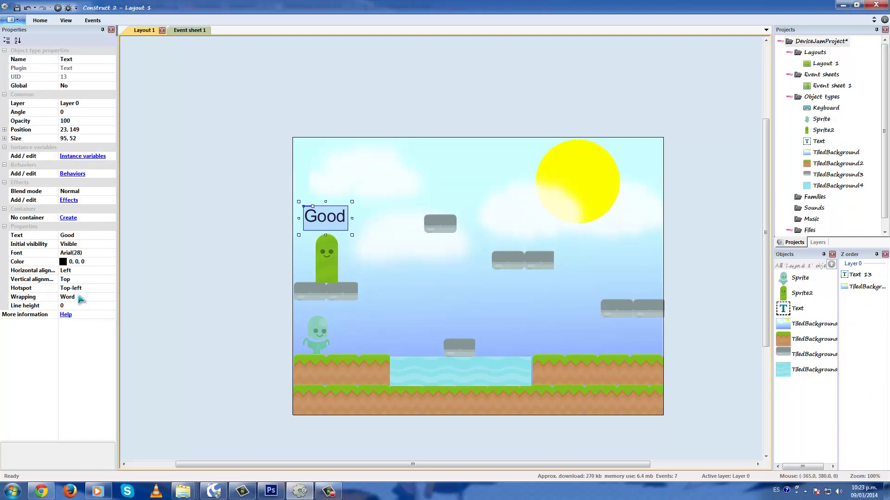
left_click(111, 244)
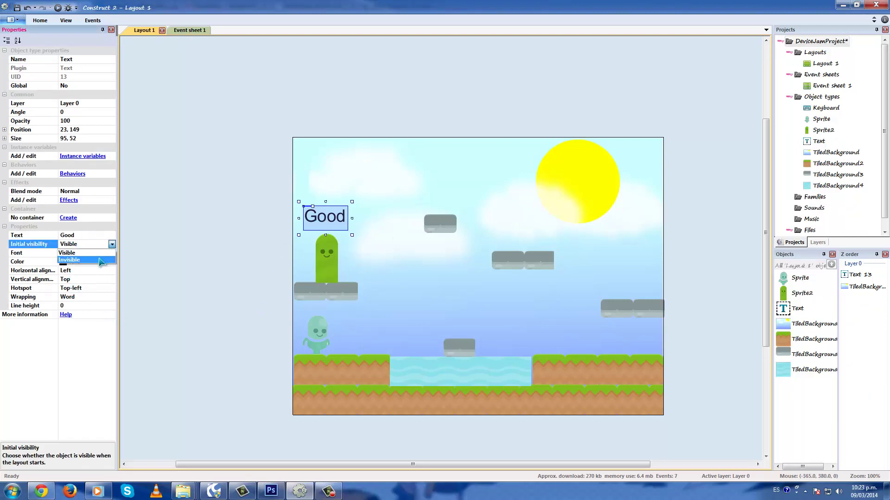
left_click(188, 252)
left_click(327, 218)
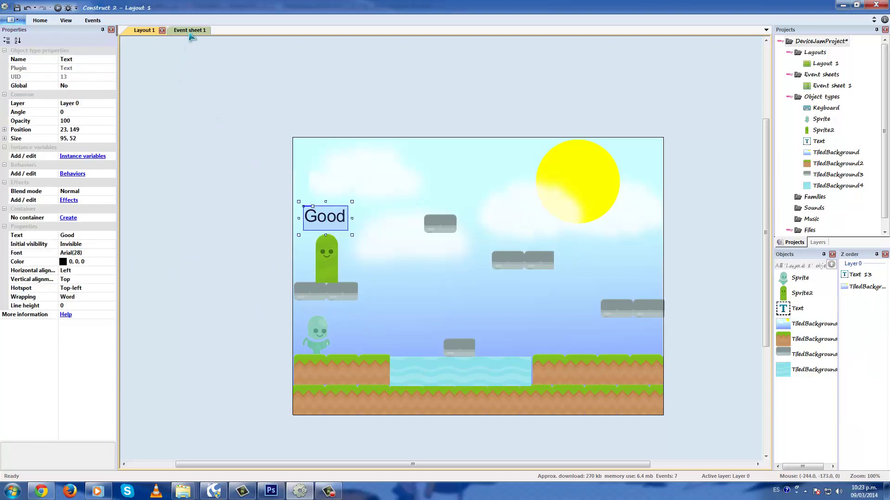
Add a Text Set visible action with visibility Visible to the Sprite2 collision event in Event sheet 1
left_click(188, 31)
left_click(271, 185)
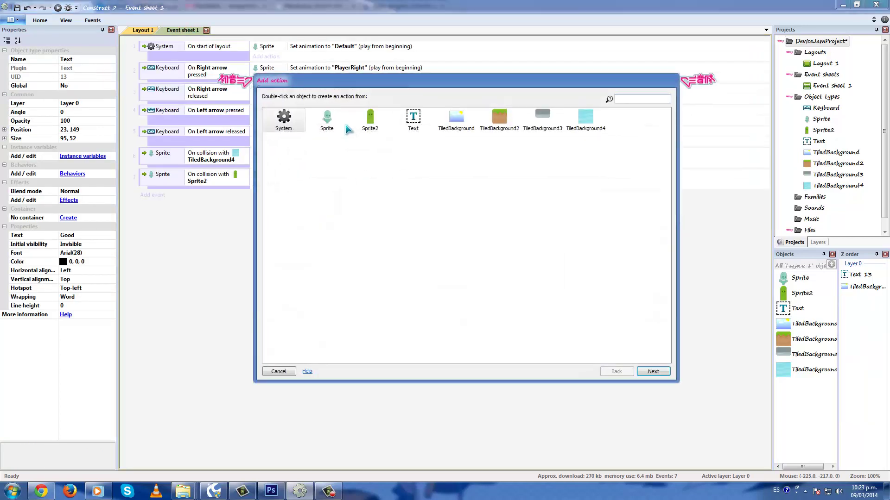
double_click(413, 119)
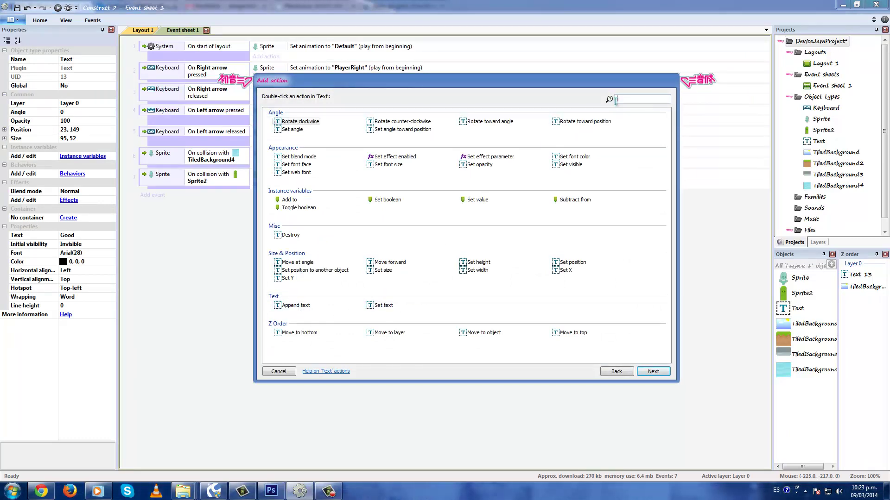
type("visible")
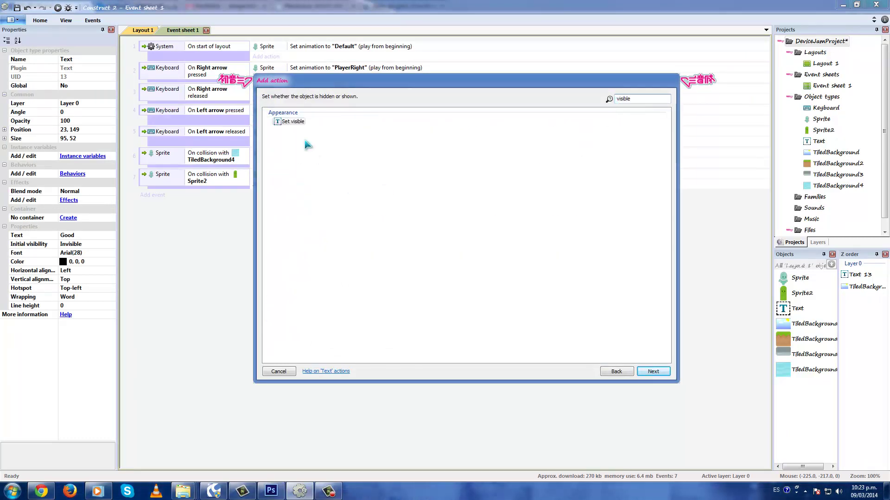
double_click(291, 122)
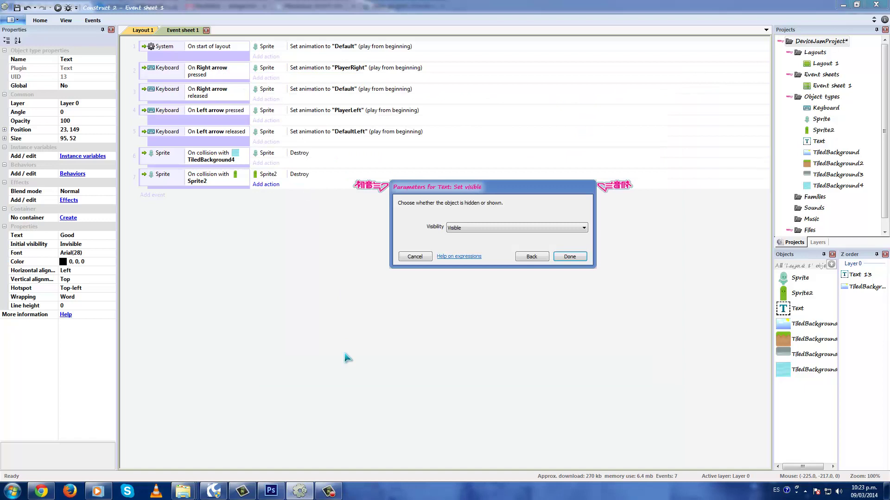
left_click(561, 258)
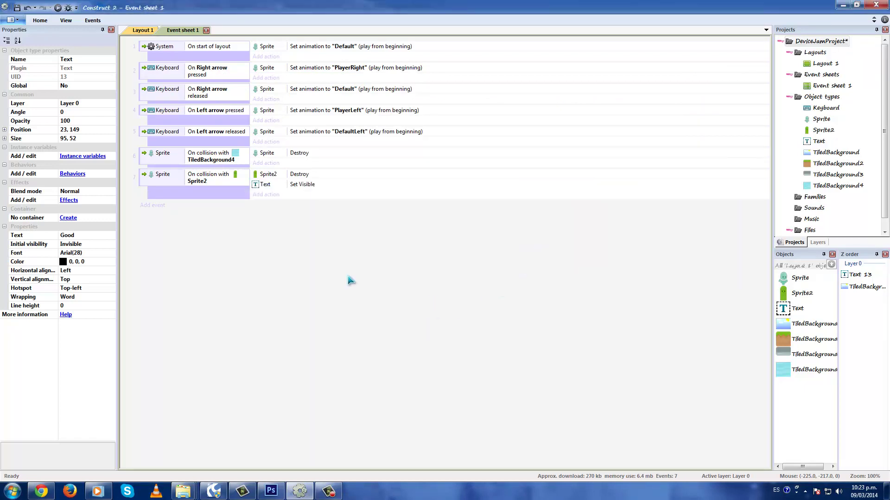
left_click(164, 207)
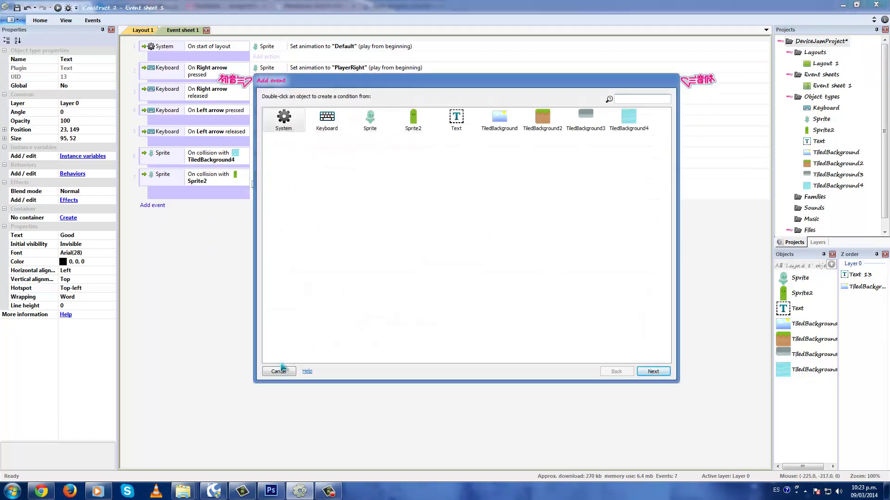
left_click(271, 374)
left_click(266, 195)
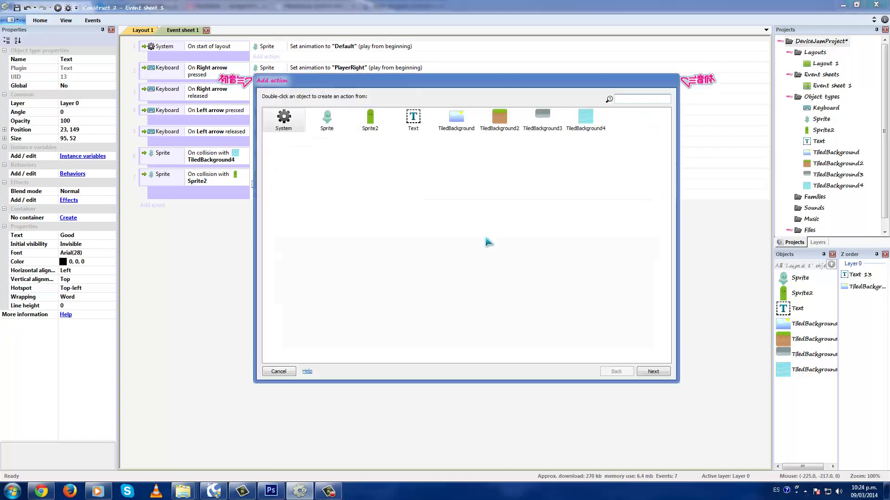
left_click(272, 372)
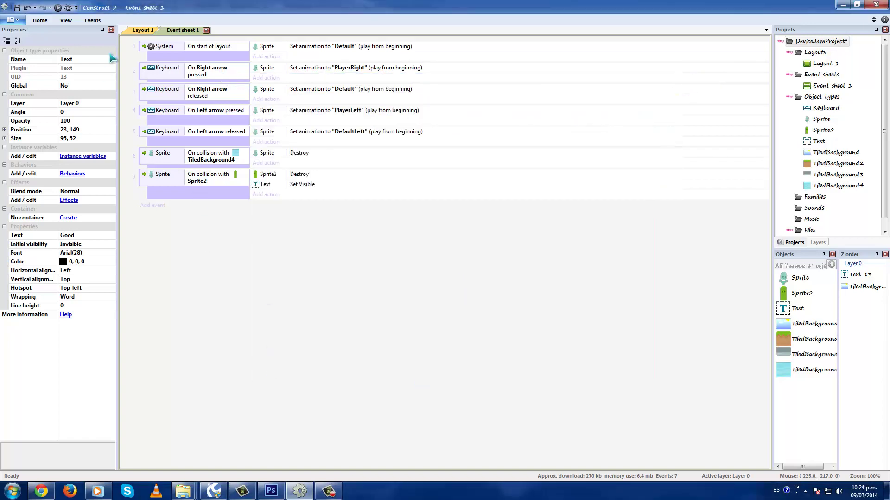
Run the layout and test moving the player character to the right and left
left_click(58, 8)
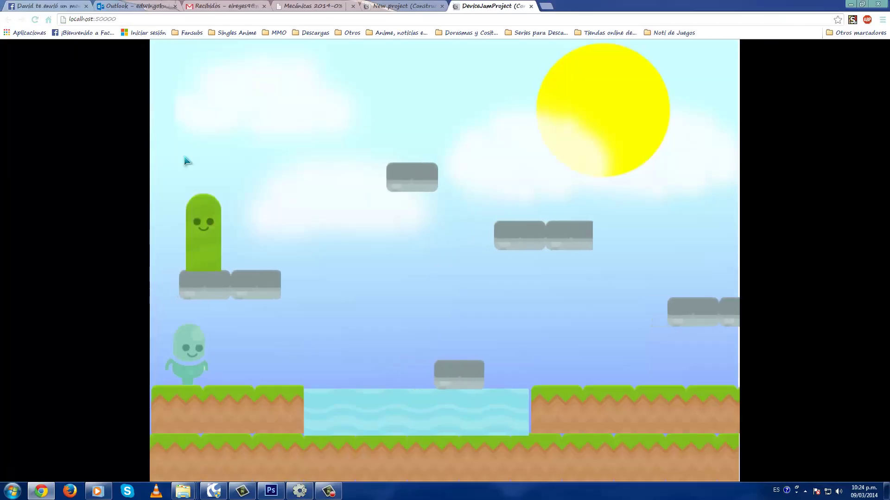
key("Right")
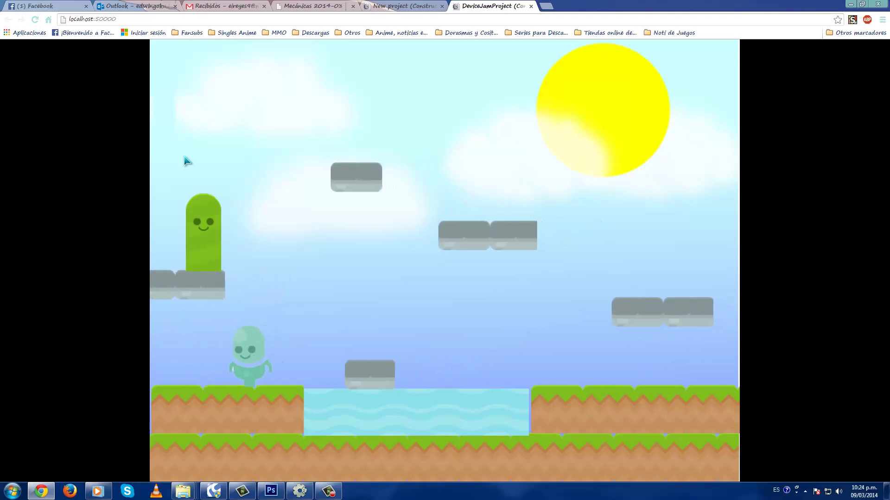
key("Left")
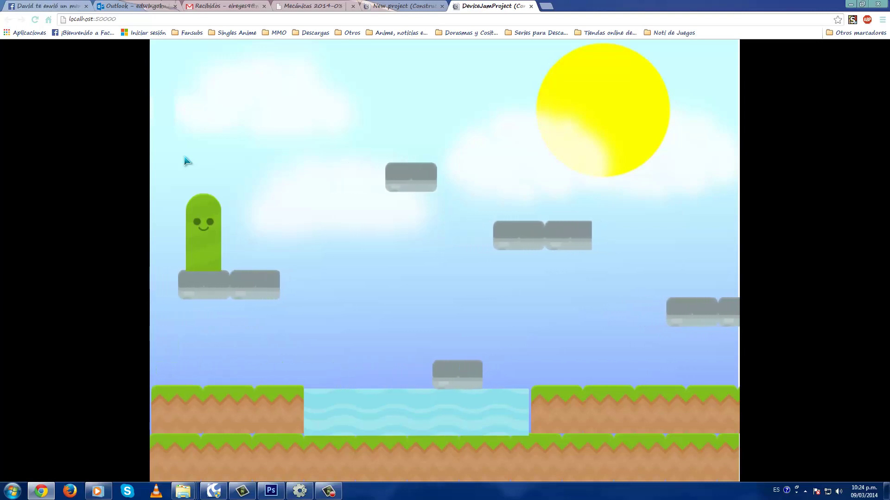
Return to Layout 1 in Construct 2 and add the Bound to layout behavior to the player sprite
left_click(299, 490)
left_click(133, 31)
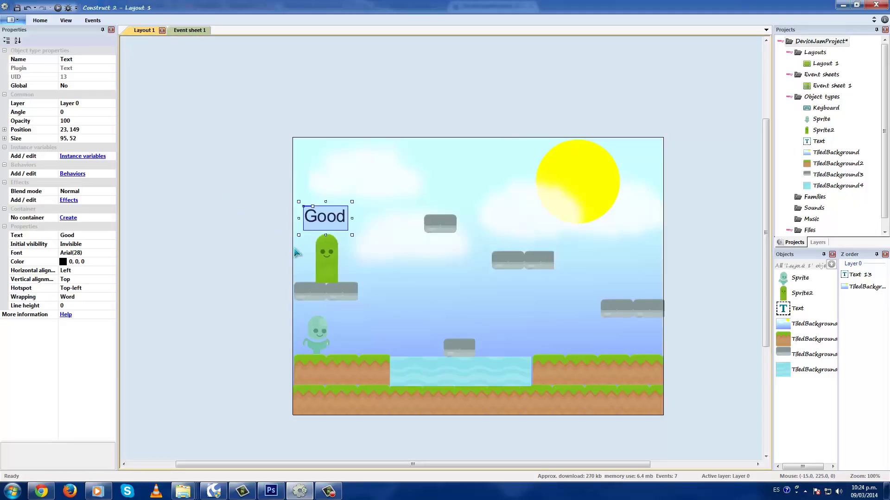
left_click(313, 334)
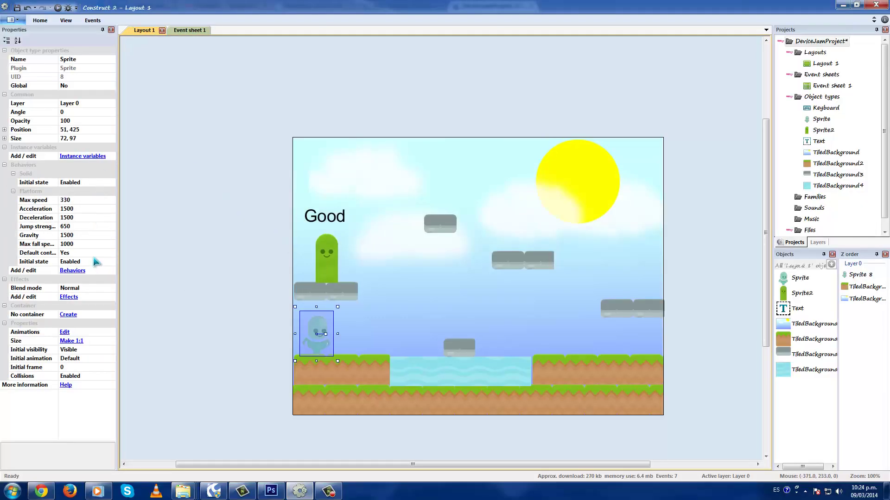
left_click(67, 271)
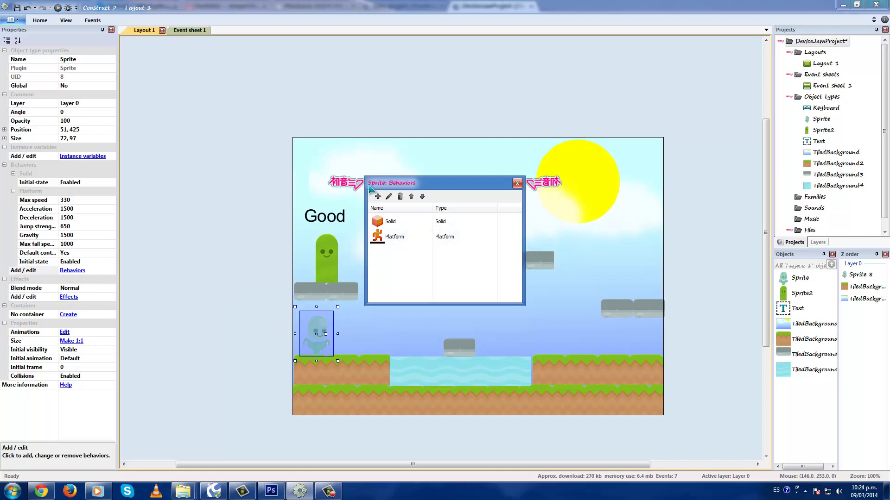
left_click(378, 197)
left_click_drag(547, 206, 550, 224)
double_click(406, 203)
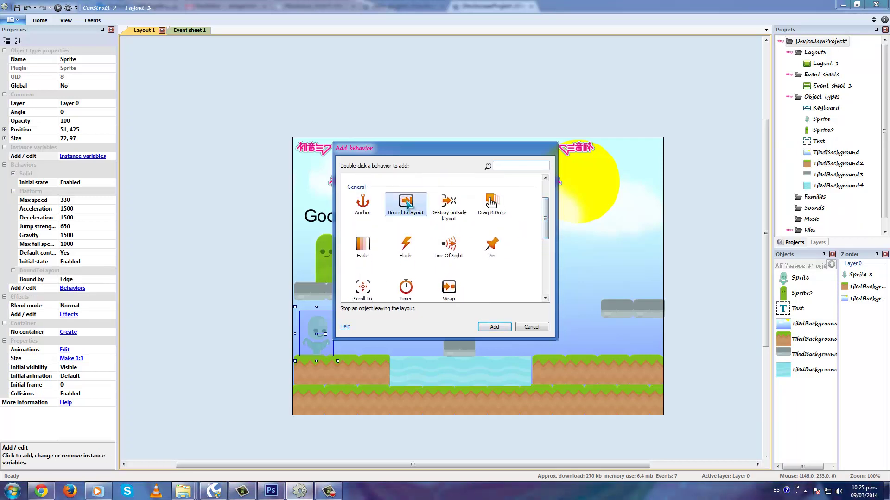
key("Escape")
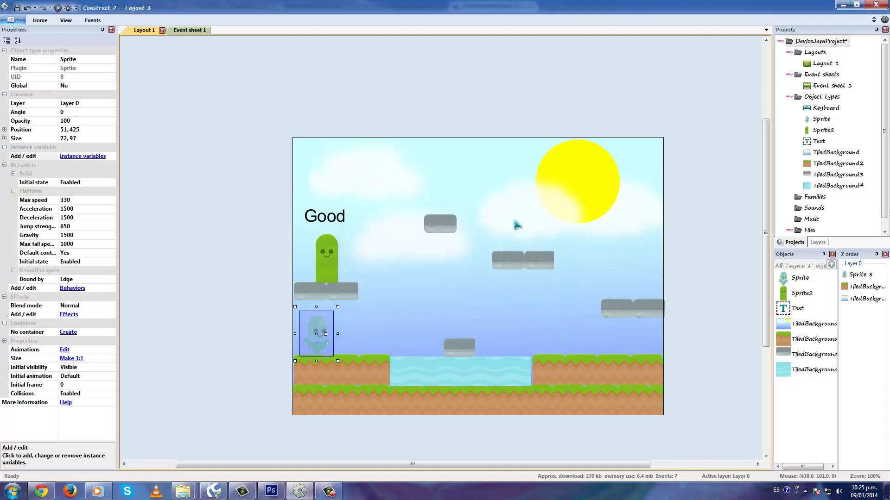
Delete the single stone platform above the water
left_click(460, 346)
key("Delete")
right_click(452, 337)
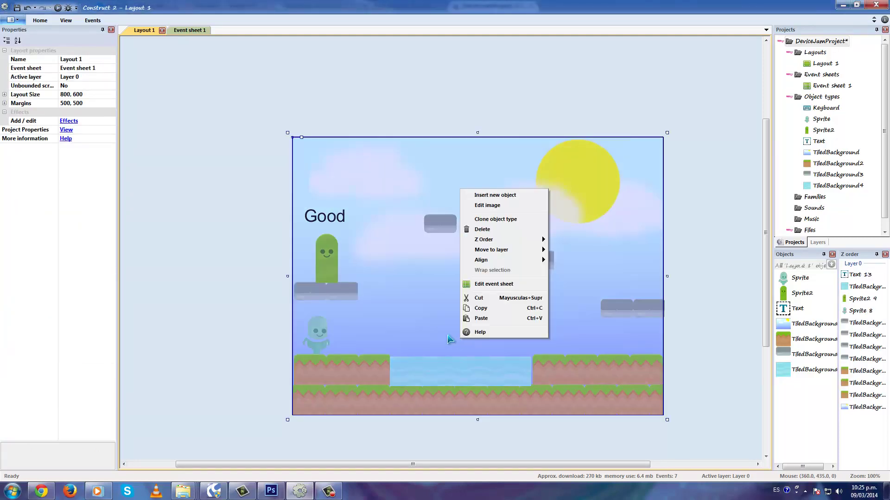
Remove the Sine behavior from the stone platforms, TiledBackground3
left_click(314, 288)
left_click(73, 279)
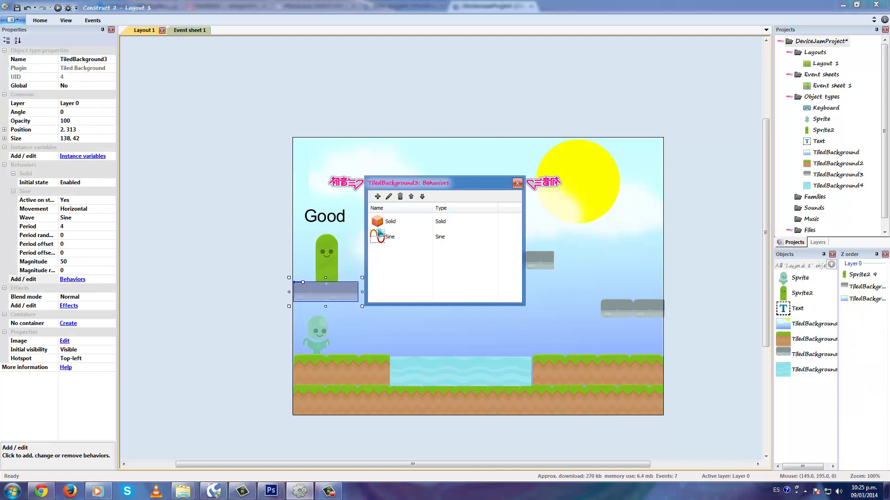
left_click(400, 197)
left_click(495, 272)
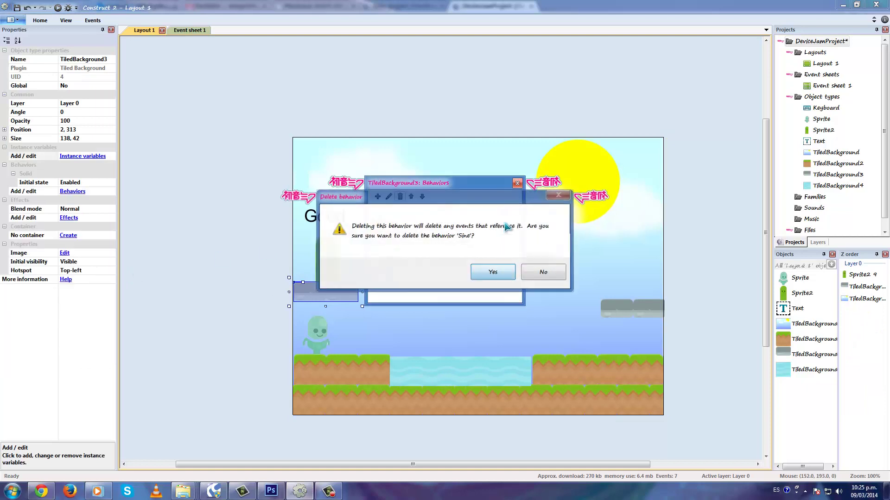
left_click(517, 183)
Insert a new Sprite object, Sprite3, into Layout 1 over the water
right_click(459, 198)
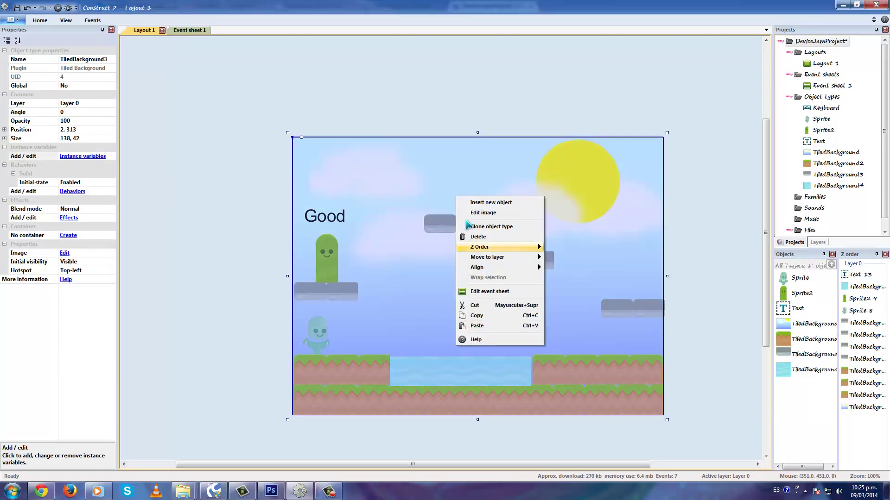
left_click(482, 202)
double_click(465, 281)
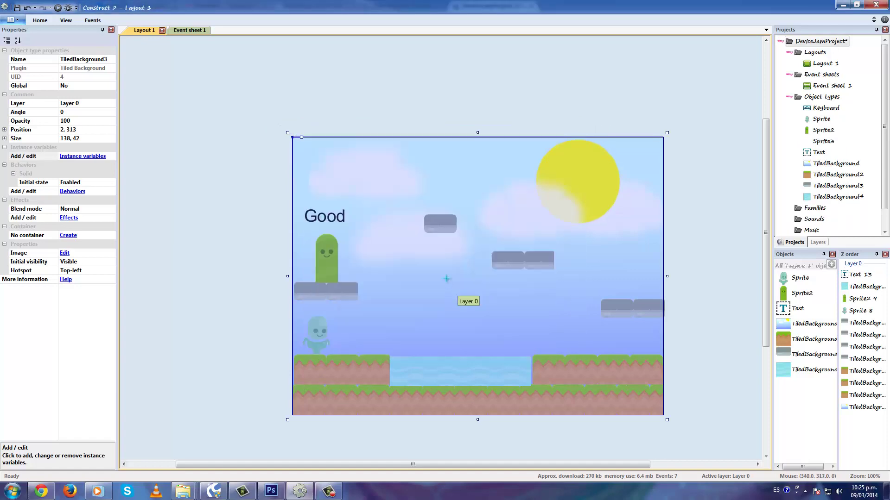
left_click(444, 352)
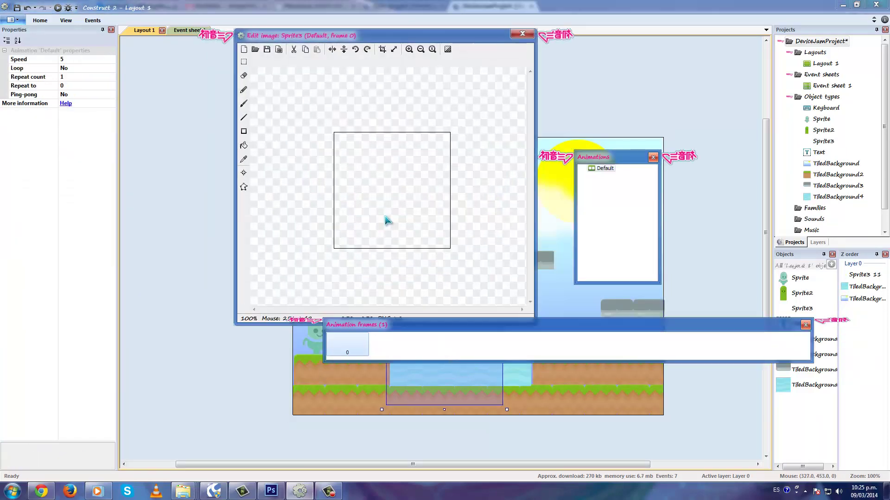
Load the 70 x 70 stone platform image into Sprite3 and position the sprite over the water at about 365, 471
left_click(255, 49)
left_click(379, 140)
double_click(379, 140)
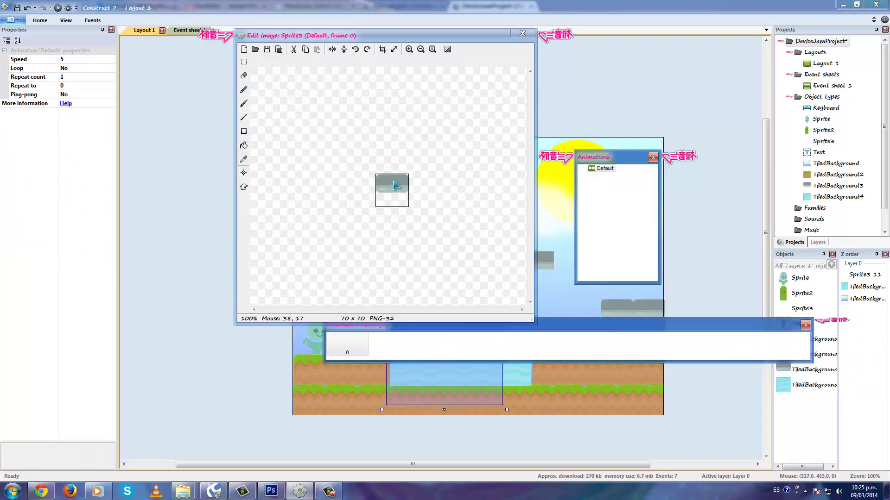
left_click(518, 35)
left_click_drag(450, 341, 457, 355)
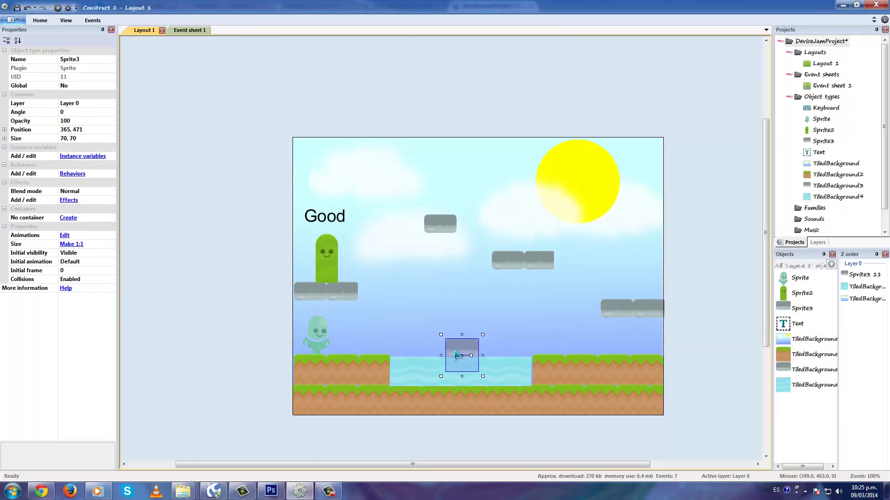
Add the Solid and Sine behaviors to the stone platform sprite, Sprite3
left_click(72, 174)
left_click(372, 195)
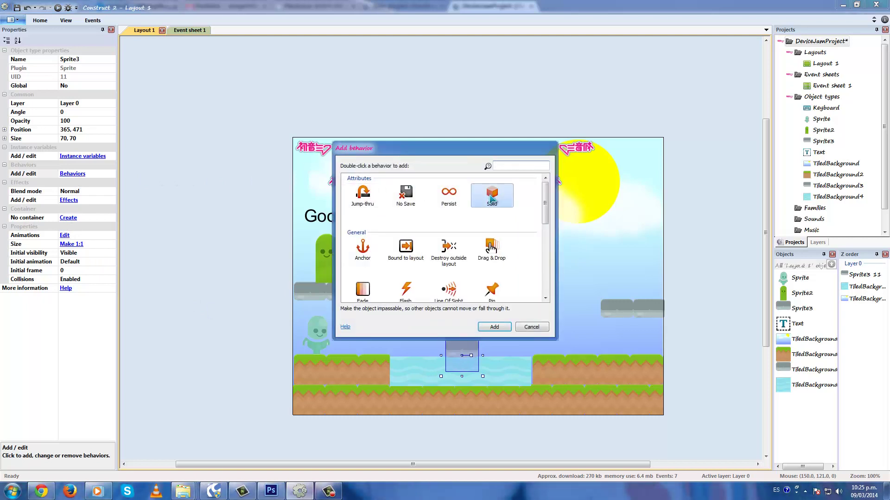
double_click(492, 197)
left_click(377, 196)
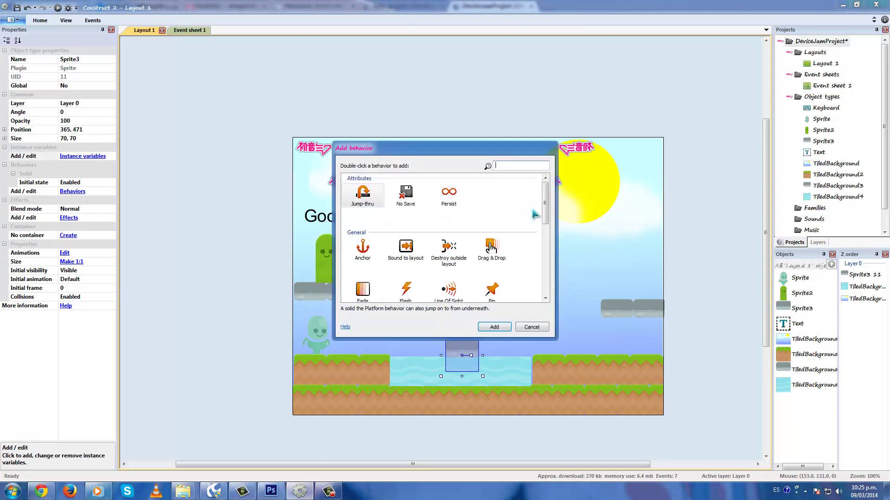
left_click_drag(545, 215, 548, 278)
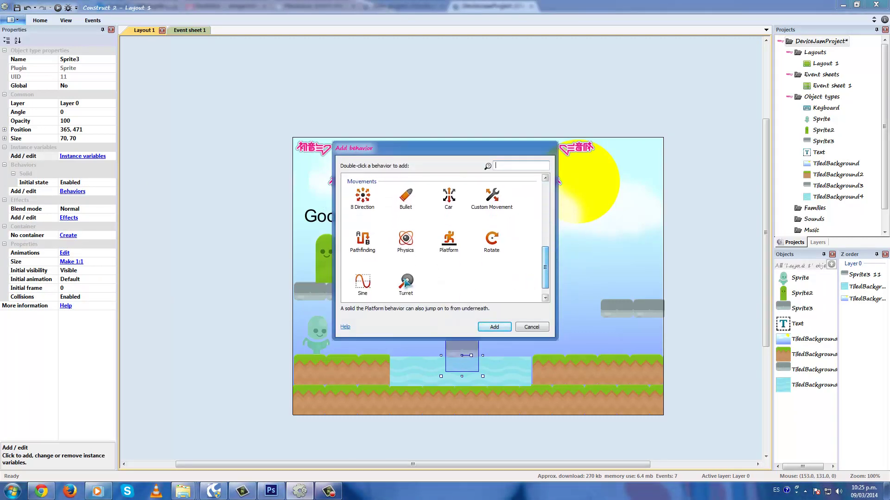
left_click(362, 241)
double_click(363, 281)
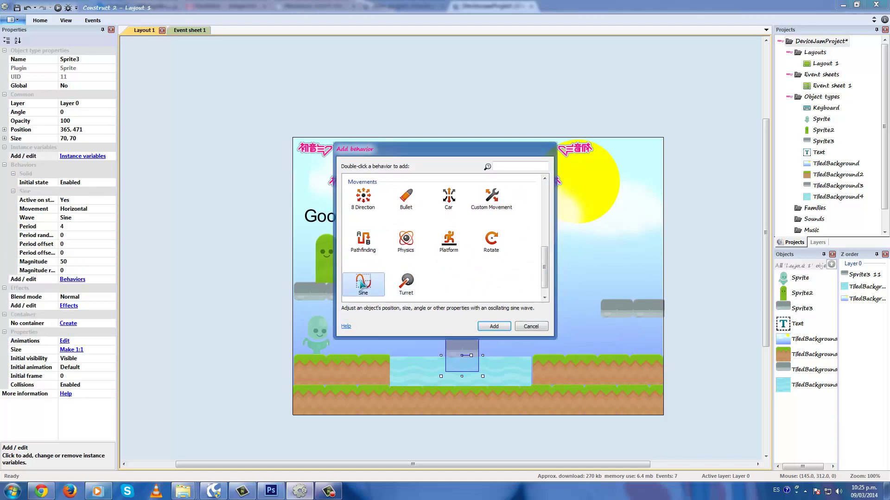
left_click(517, 183)
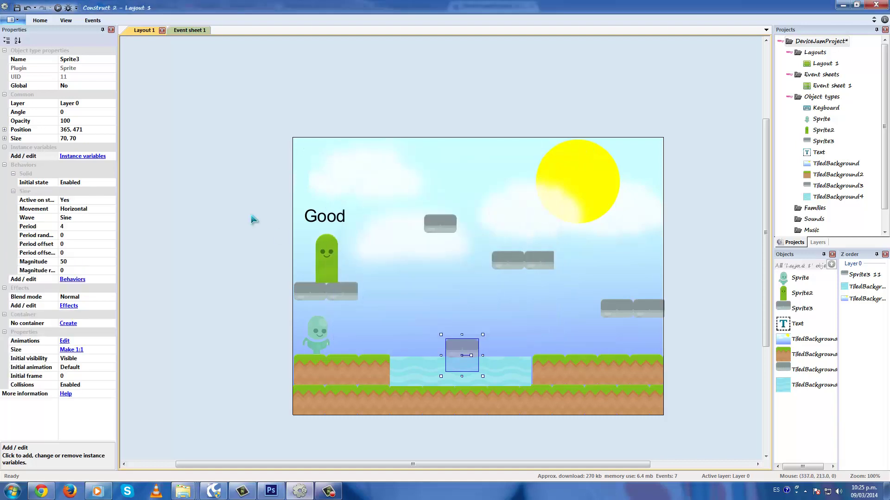
Run the layout to preview the new stone platform sprite over the water
left_click(57, 7)
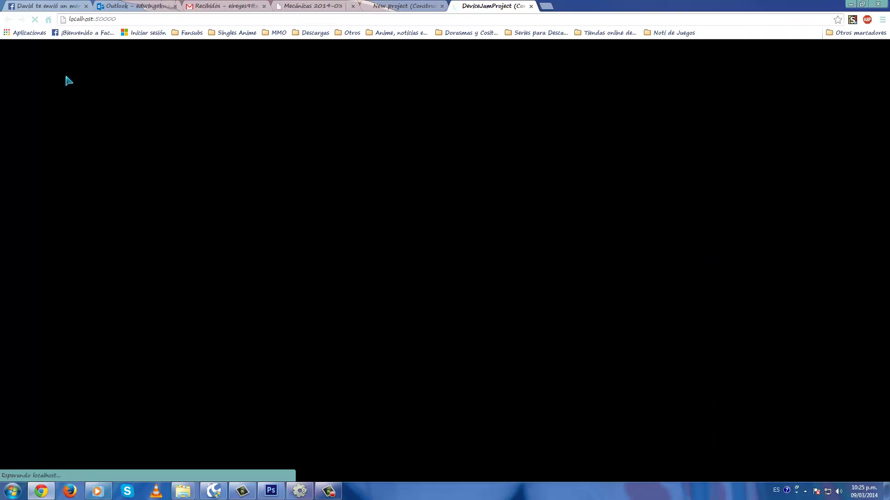